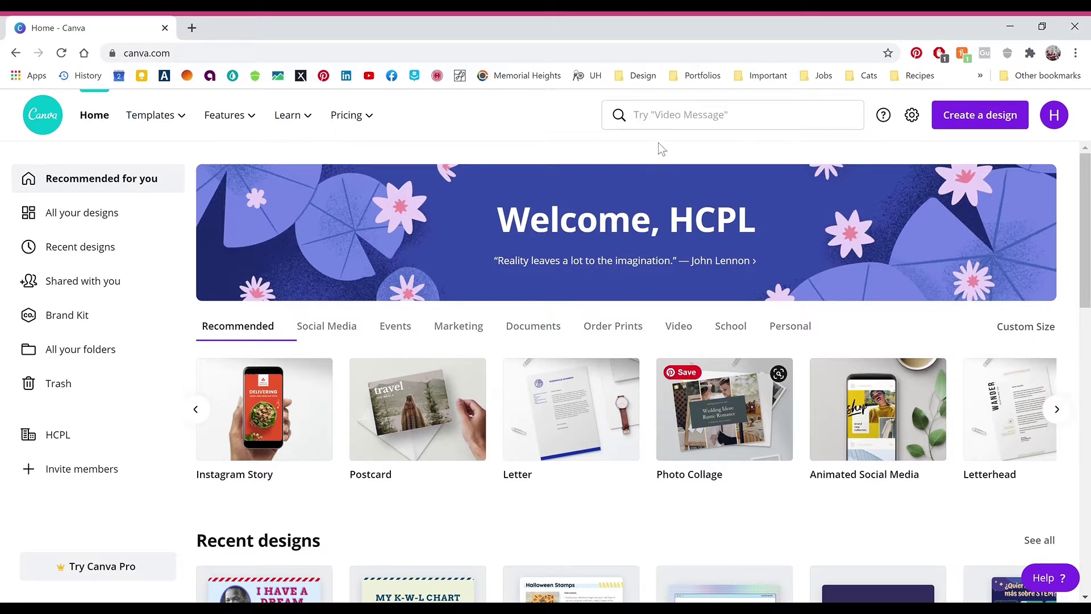
- Search the template library for "worksheet"
left_click(686, 118)
type("worksheet")
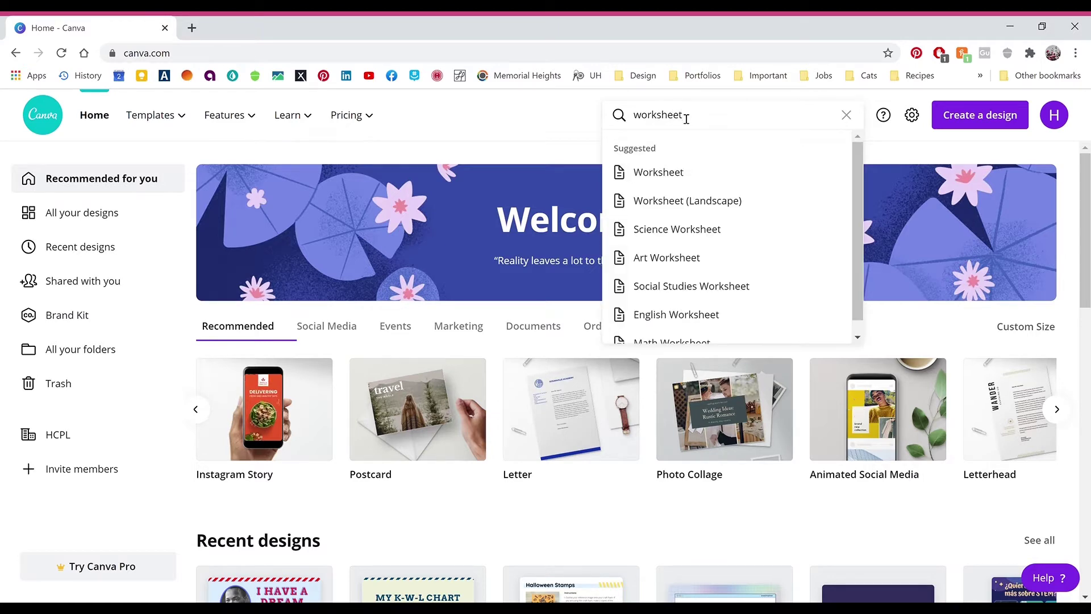
key("Return")
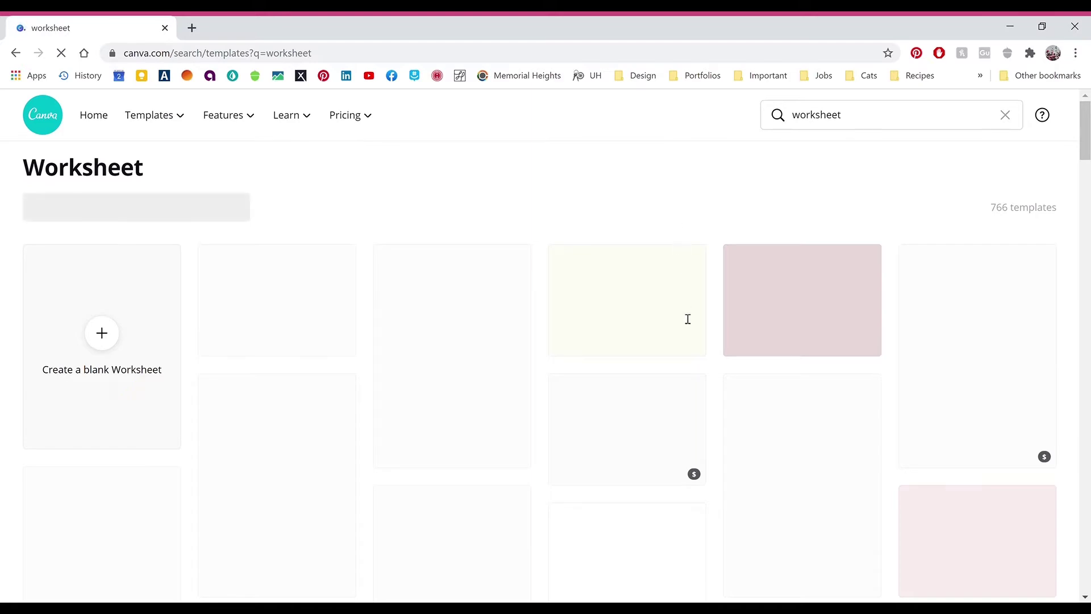
- Find the "My K-W-L Chart" template among the worksheet templates and open it for editing
scroll(728, 386, "down", 6)
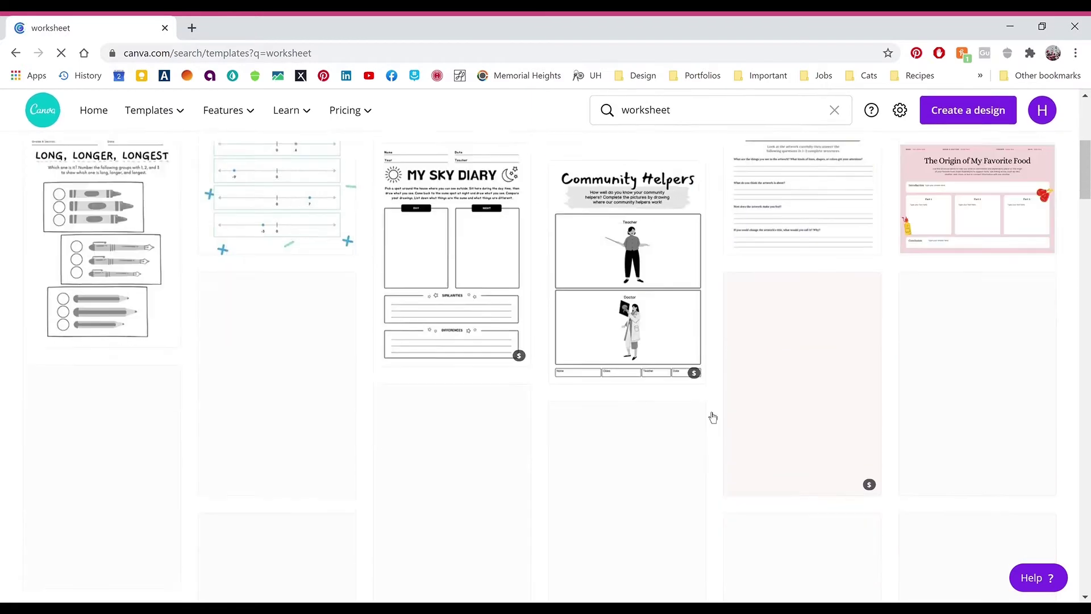
scroll(657, 442, "down", 7)
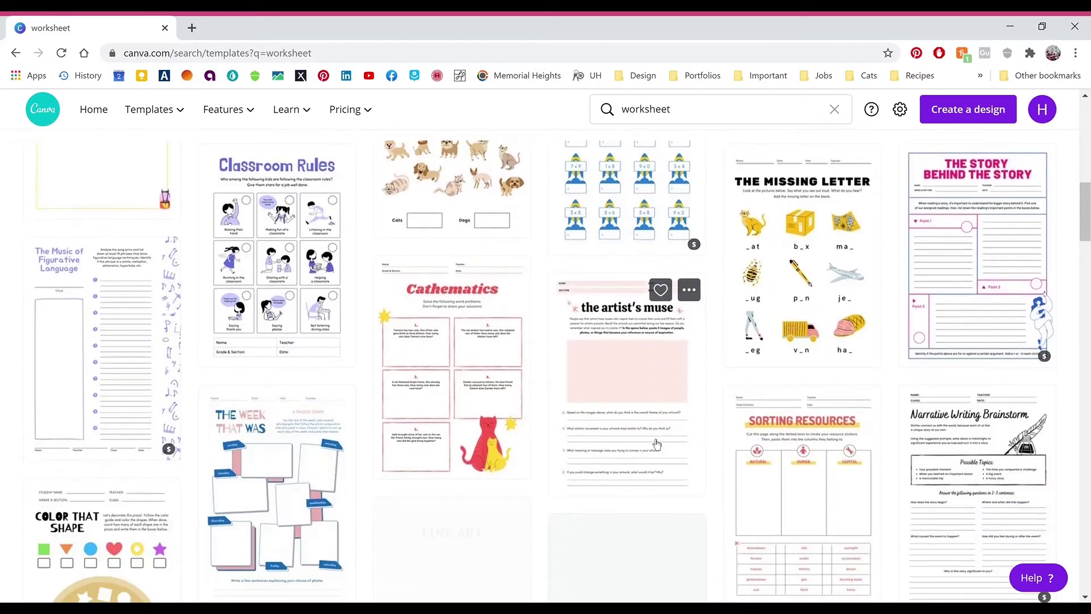
scroll(650, 437, "down", 11)
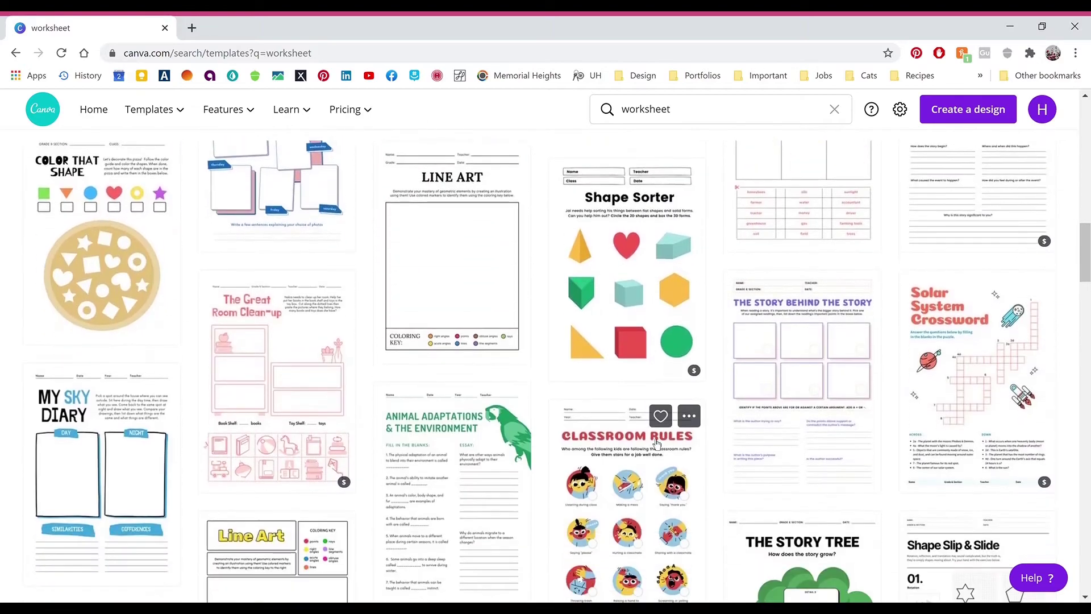
scroll(655, 444, "down", 7)
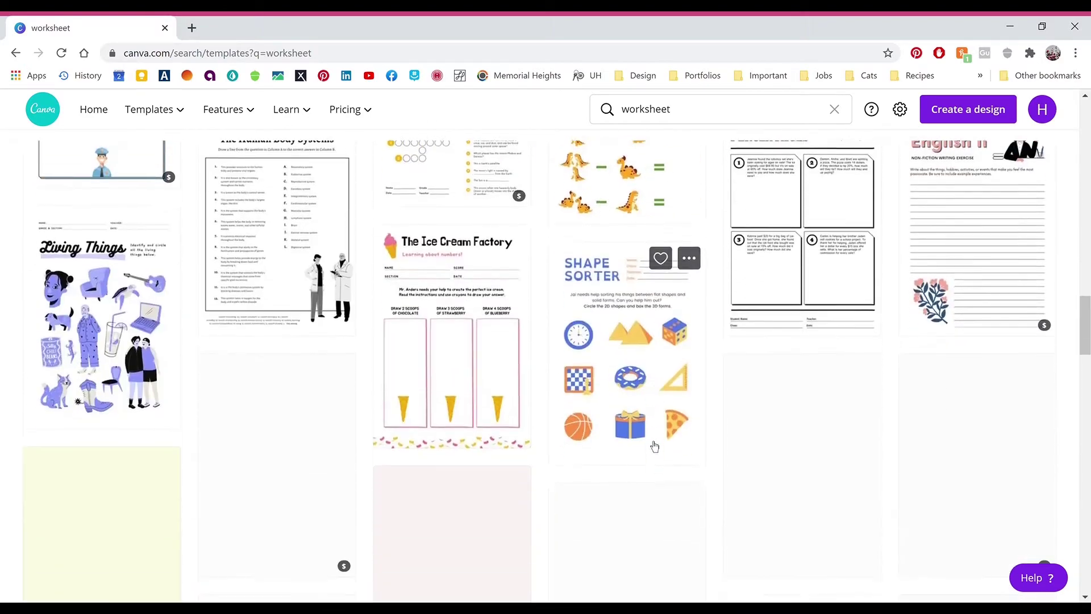
scroll(652, 447, "down", 10)
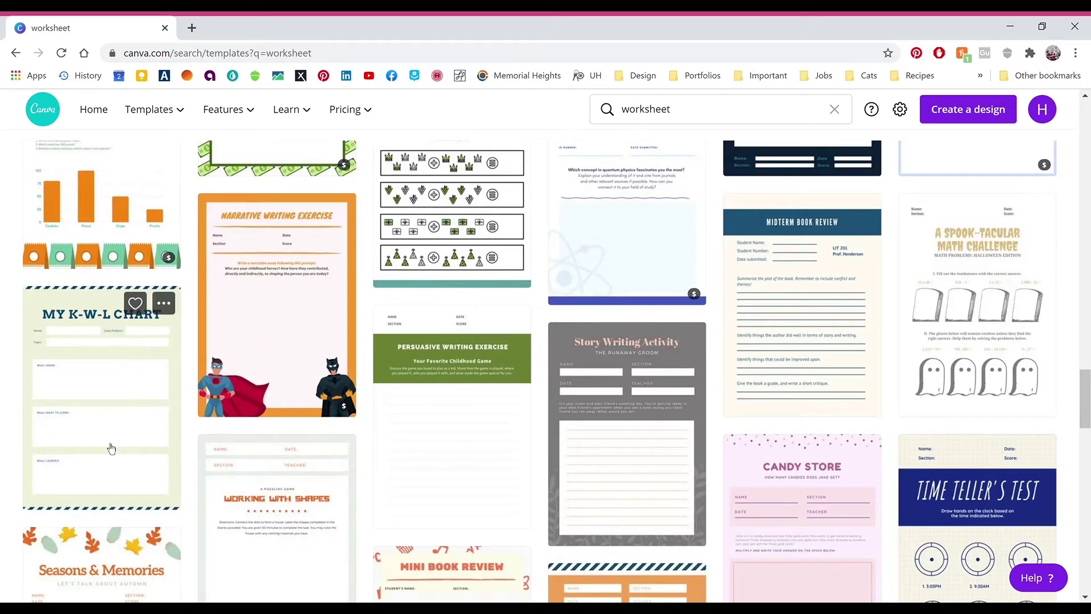
left_click(128, 379)
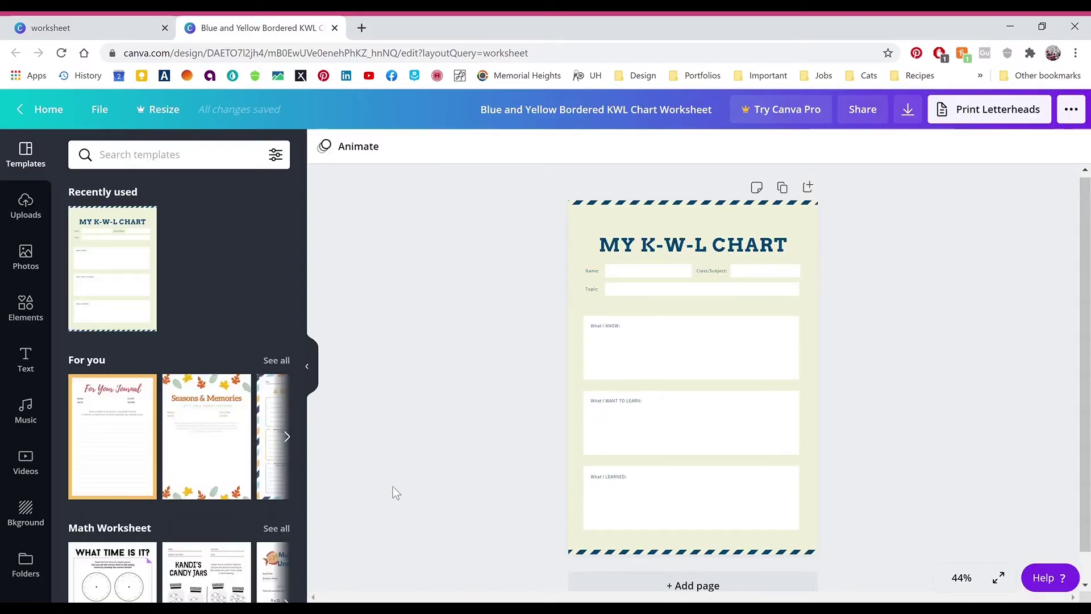
- Replace the worksheet's title text with "I HAVE A DREAM"
left_click(717, 250)
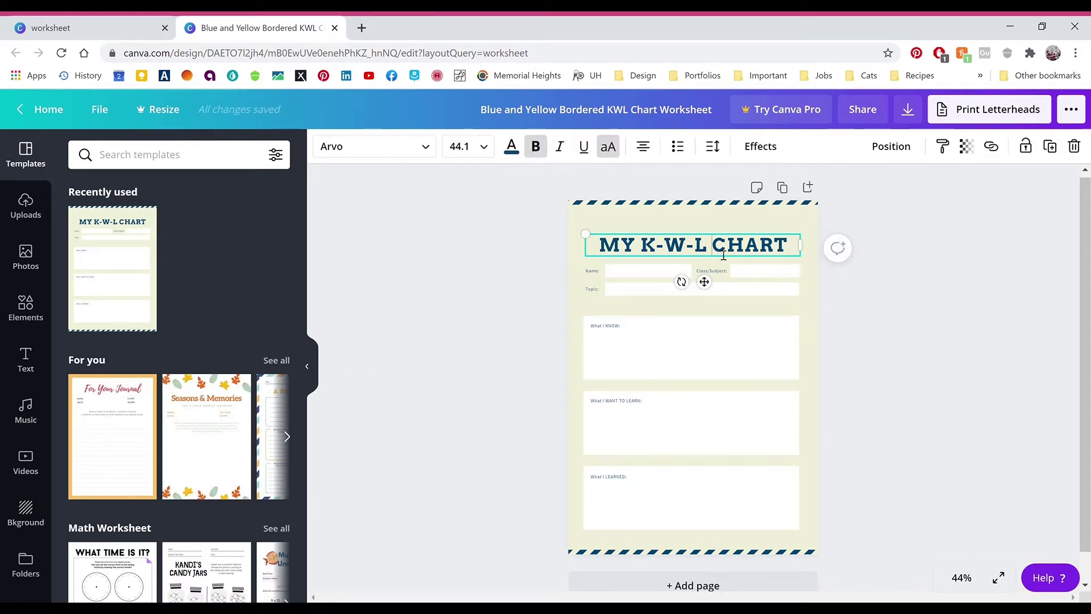
double_click(724, 253)
triple_click(728, 251)
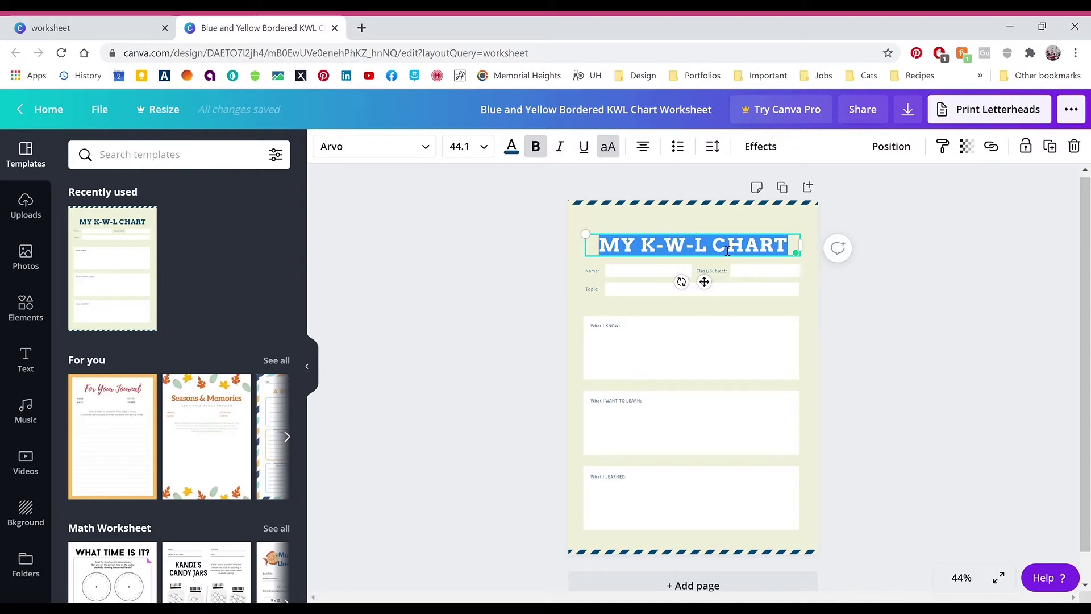
type("I H")
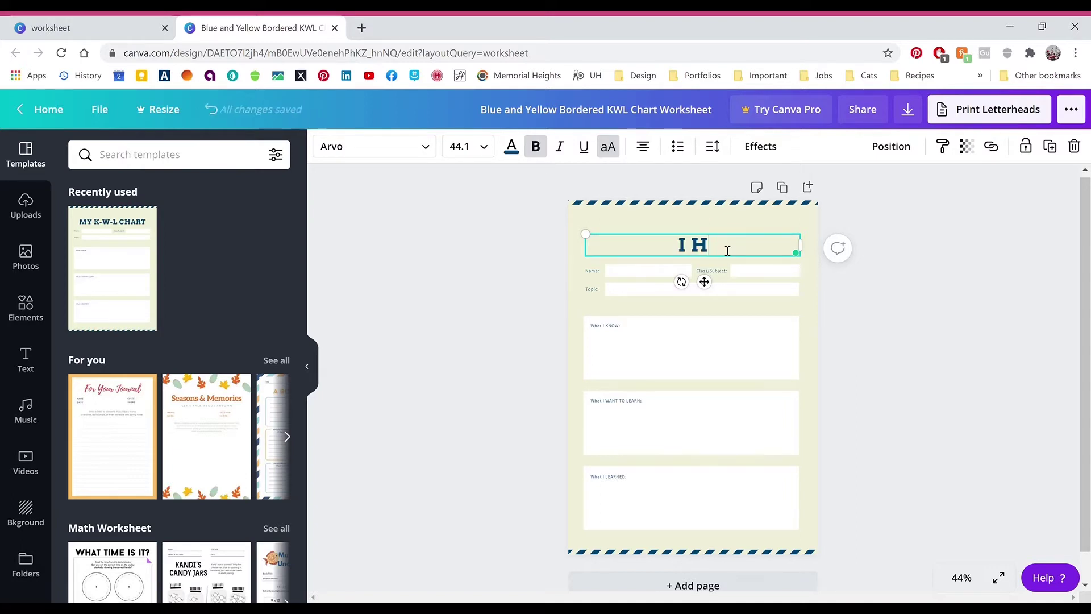
type("AVE A DREAM")
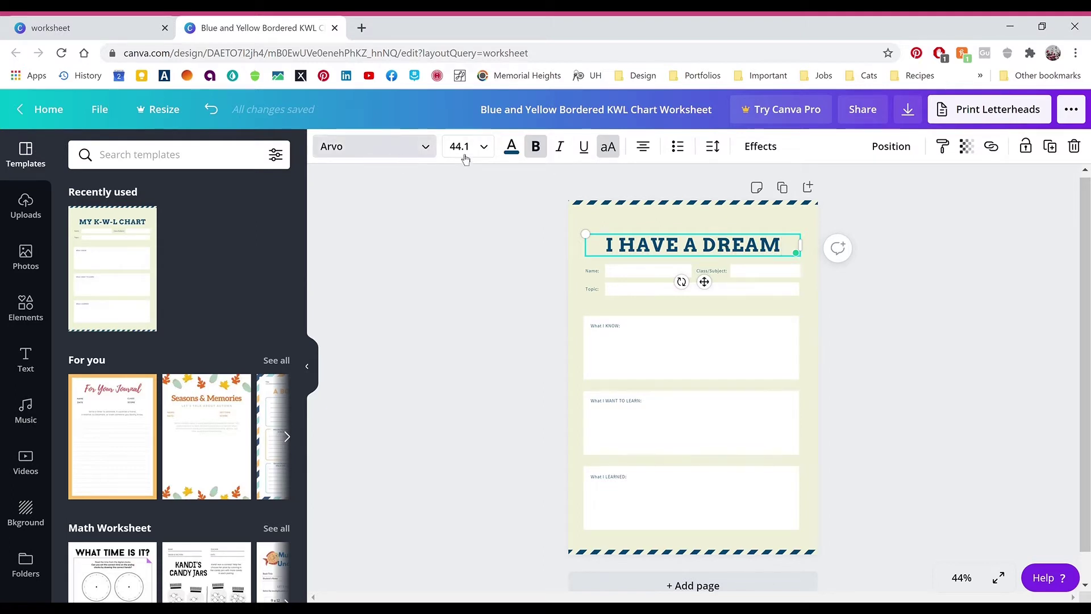
- Examine the font, size, text color and spacing options available for the title
left_click(425, 155)
left_click(426, 154)
left_click(486, 156)
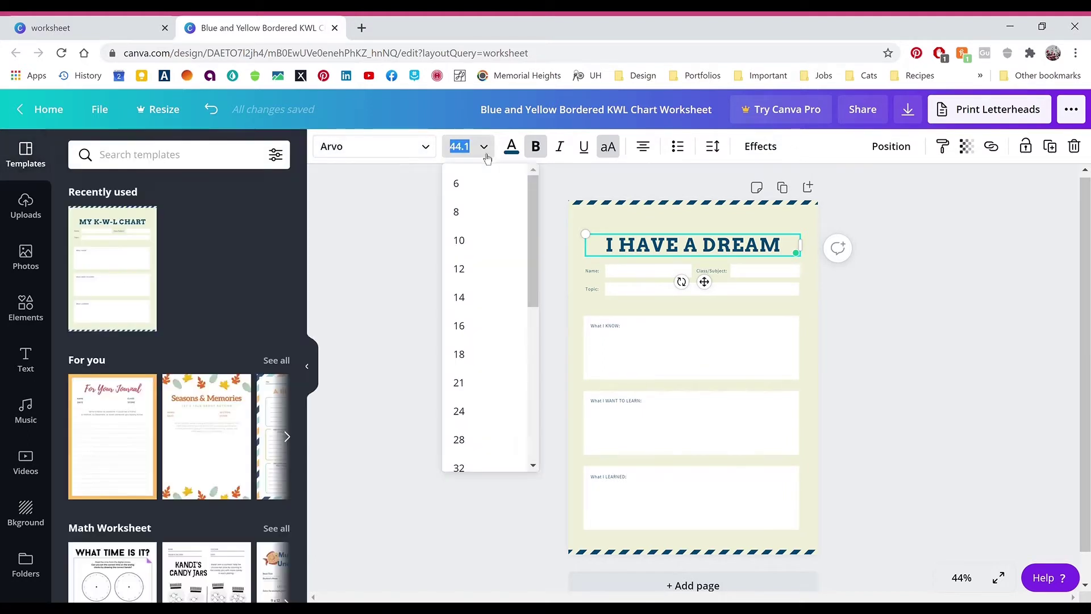
left_click(510, 151)
left_click(512, 152)
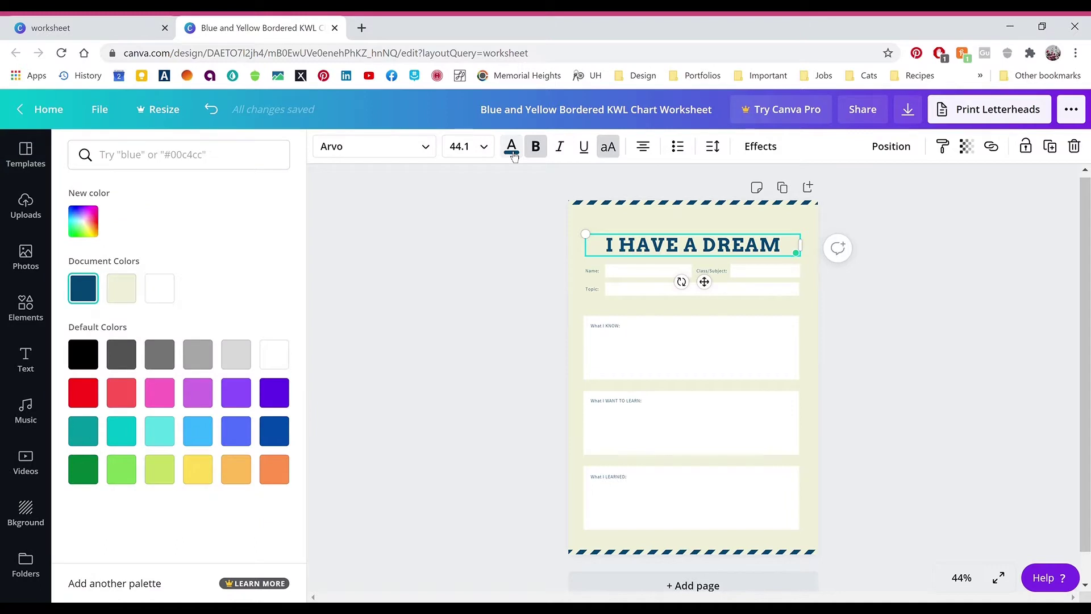
left_click(512, 152)
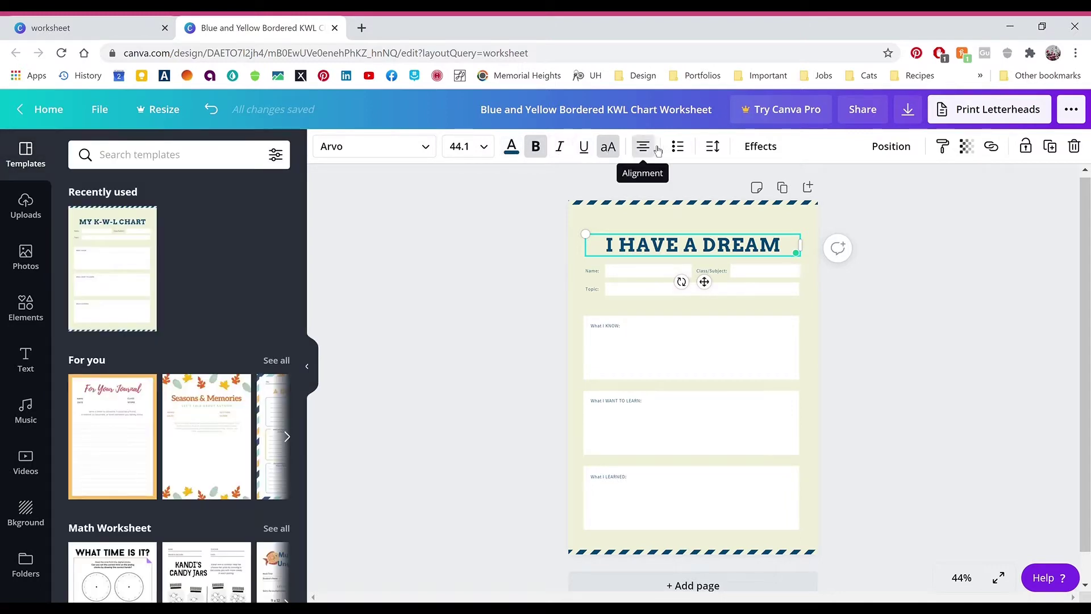
left_click(724, 150)
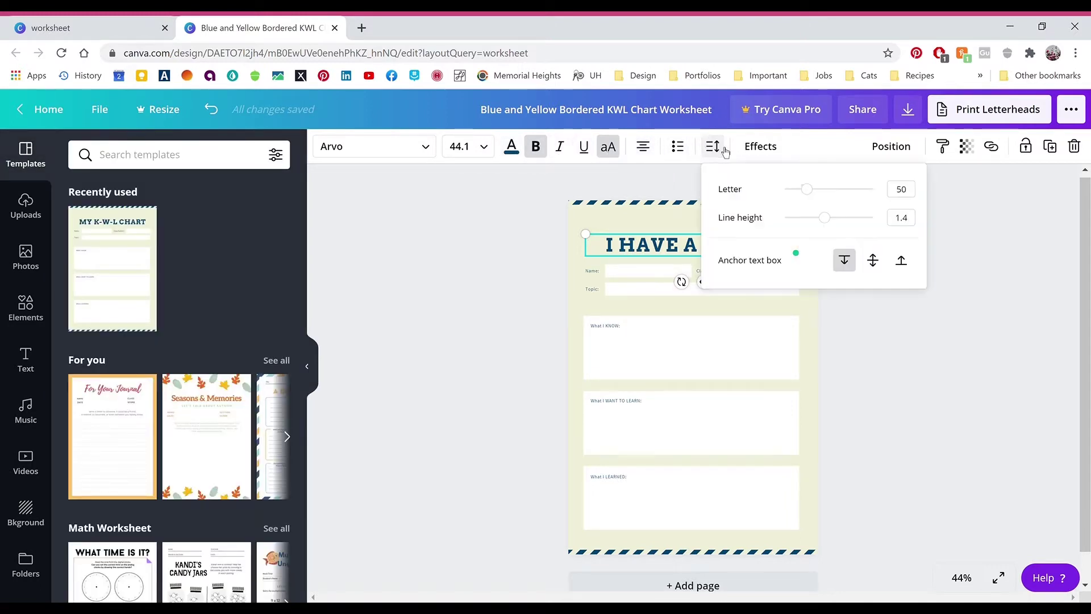
left_click(724, 149)
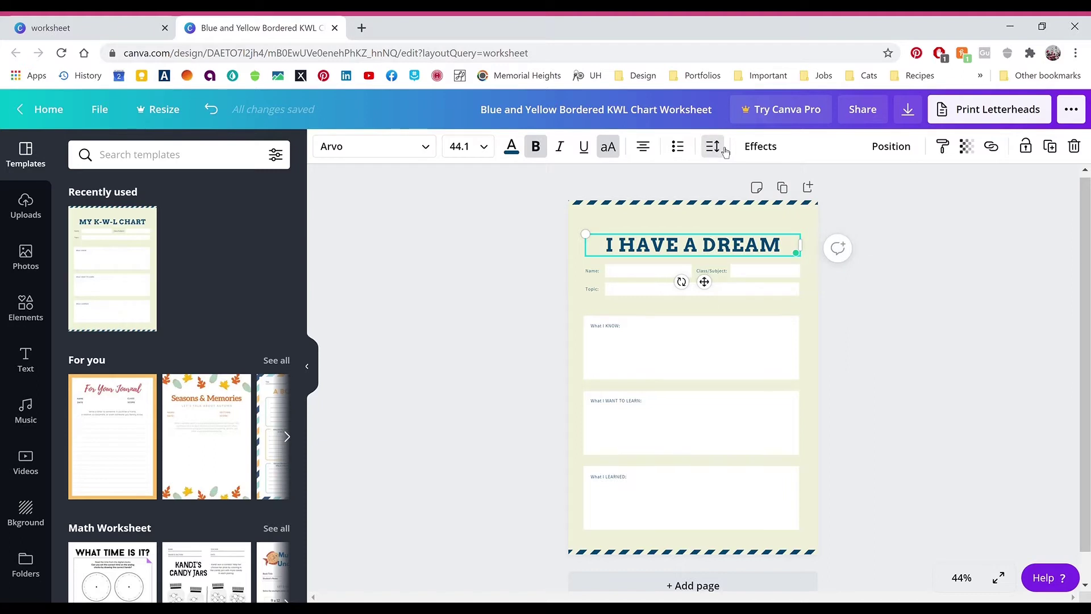
- Apply the Splice text effect to the title and set the effect's color to red
left_click(767, 150)
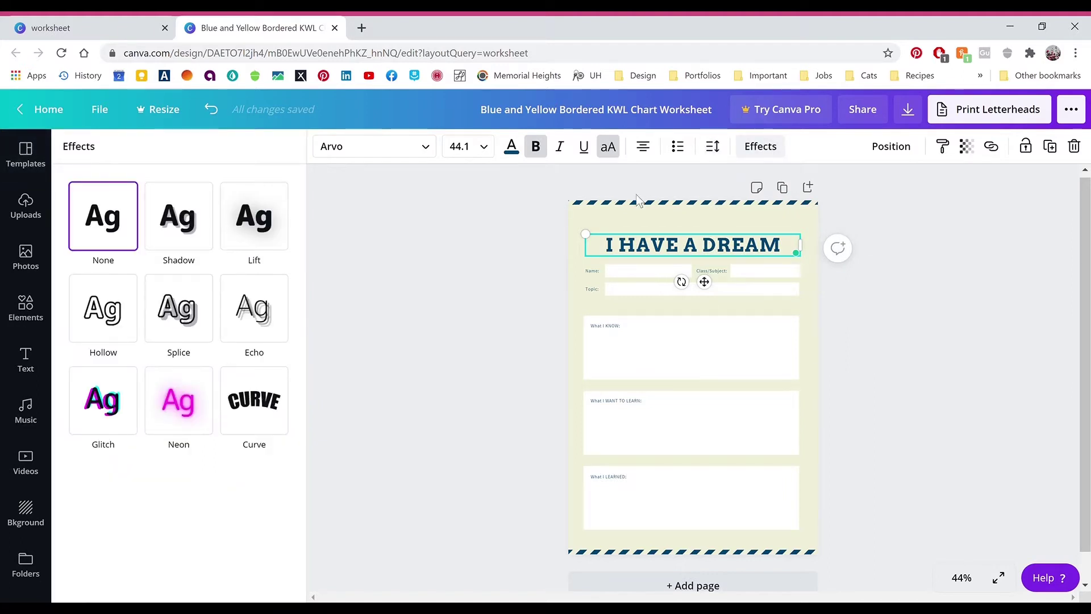
left_click(181, 326)
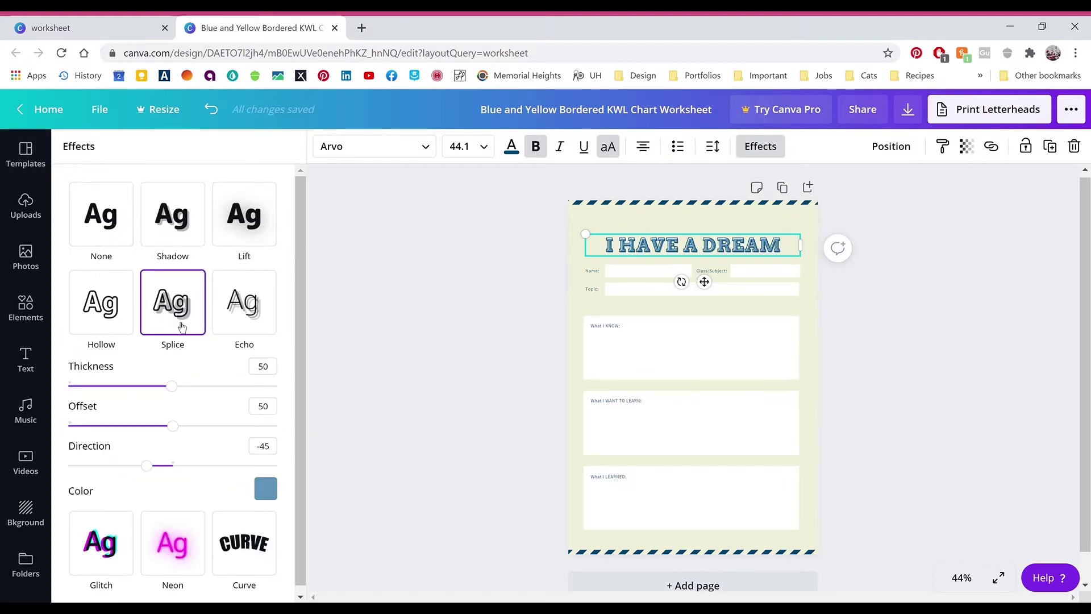
left_click(277, 496)
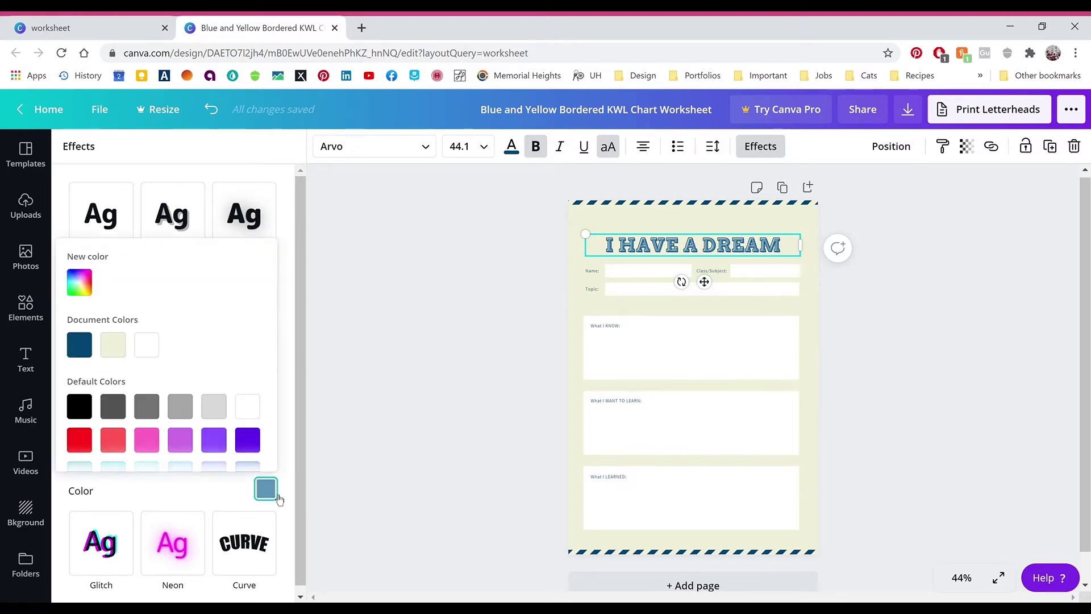
left_click(80, 441)
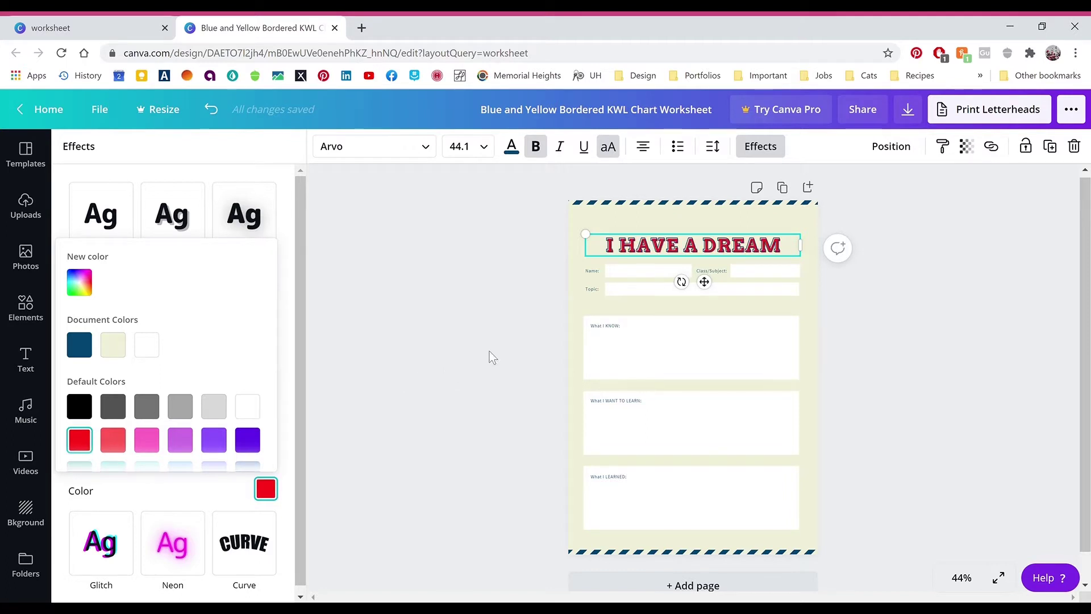
key("Escape")
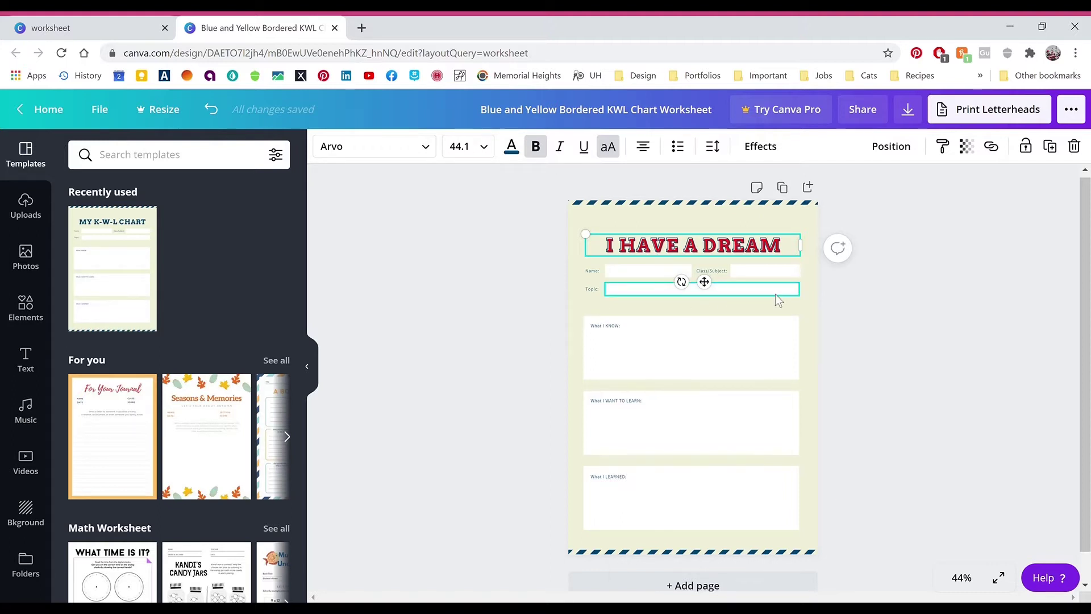
- Delete the Name, Class/Subject and Topic fields together with the "What I WANT TO LEARN" and "What I LEARNED" boxes
left_click(816, 295)
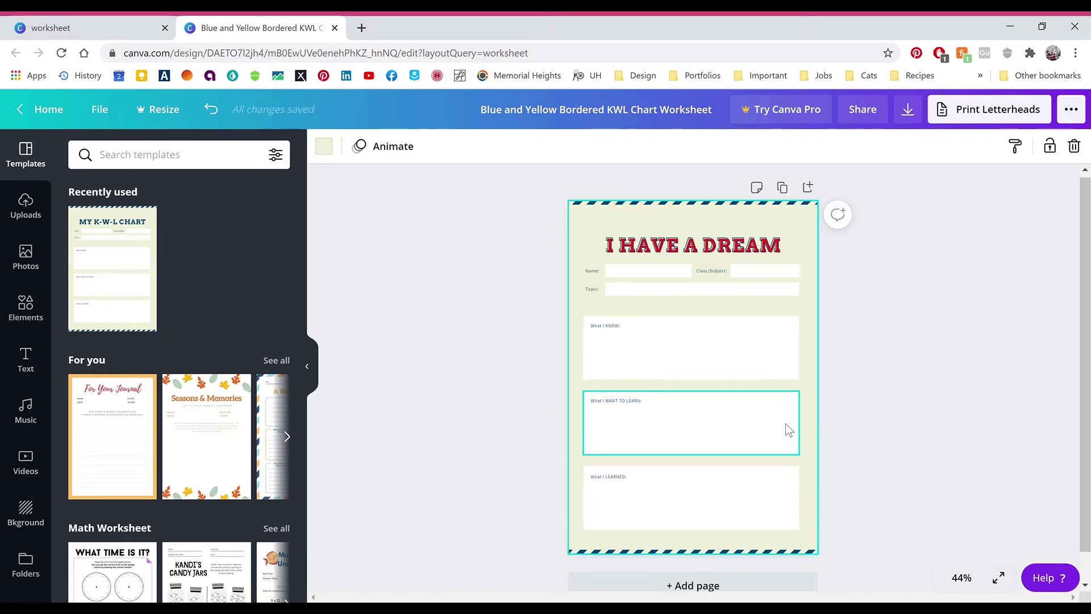
left_click_drag(865, 293, 577, 271)
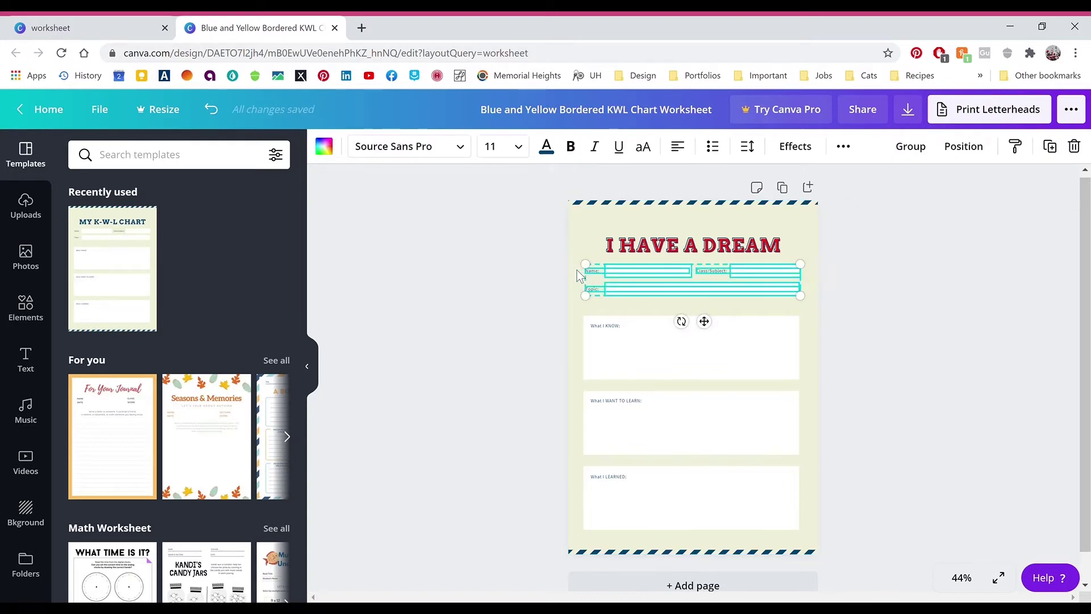
key("Delete")
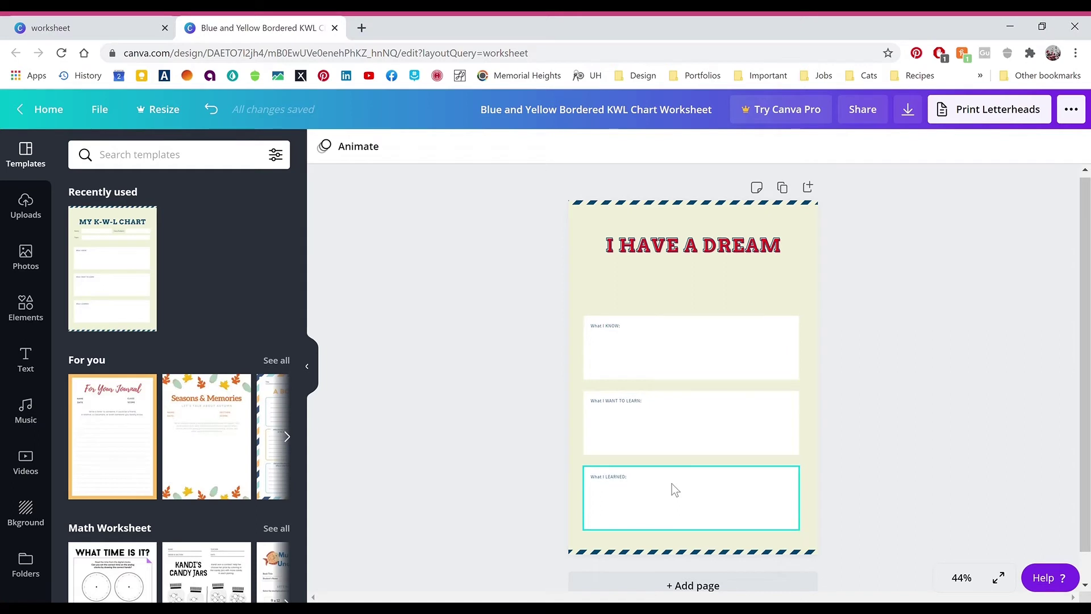
left_click_drag(810, 507, 597, 405)
key("Delete")
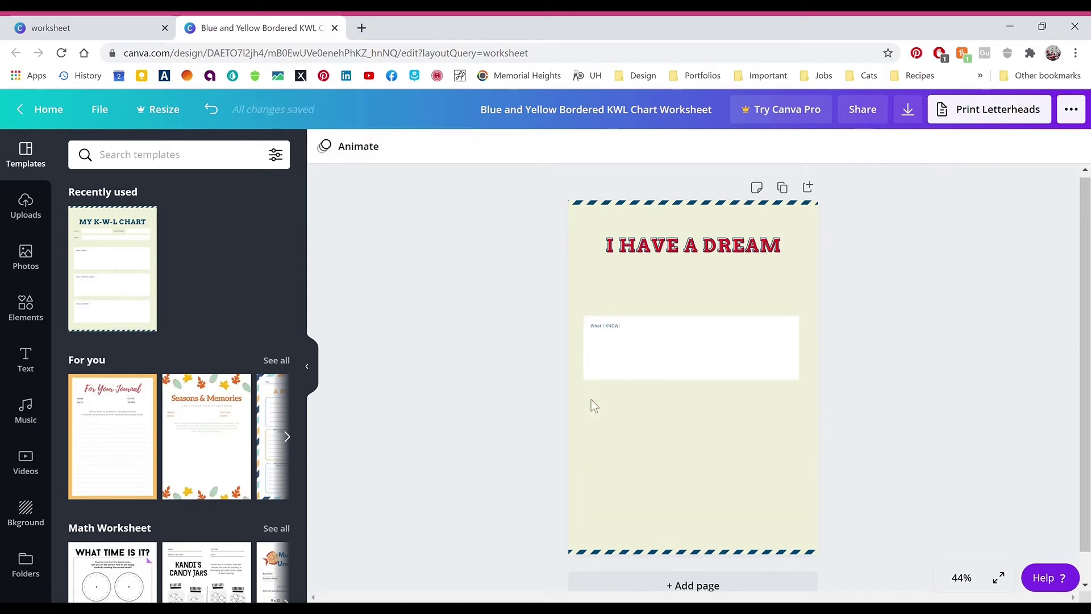
- Shorten the remaining white box to a little over half its height and delete its "What I KNOW:" label
left_click(705, 348)
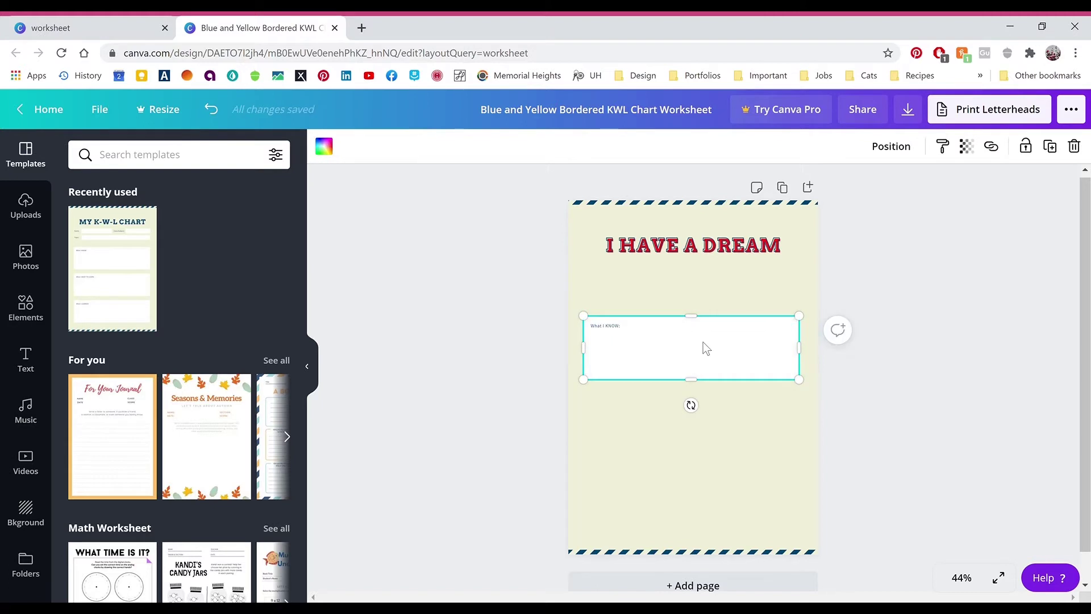
left_click_drag(697, 378, 699, 361)
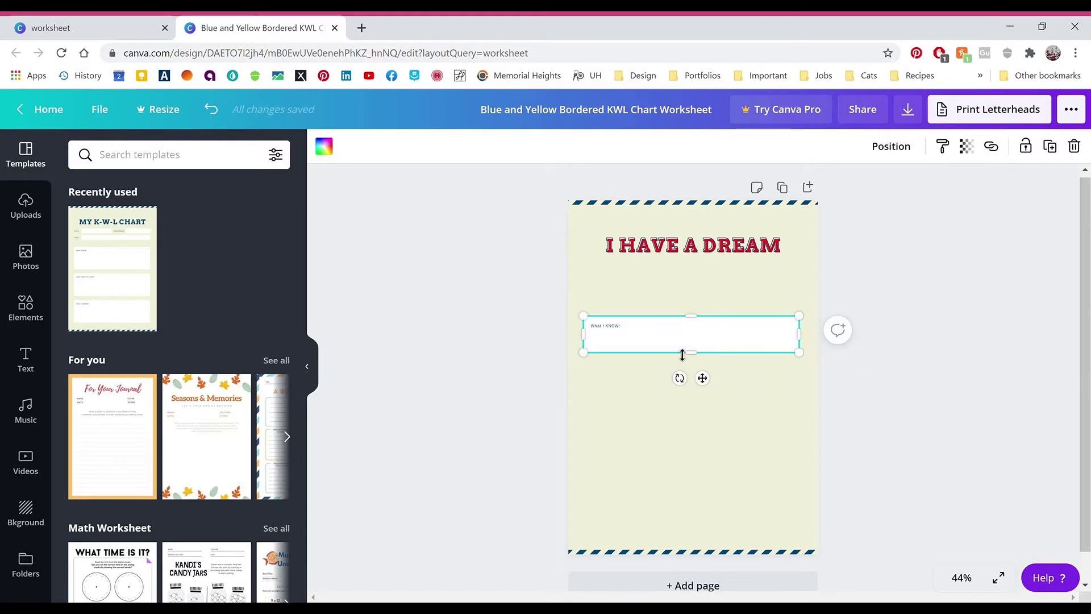
triple_click(614, 329)
key("BackSpace")
left_click(746, 370)
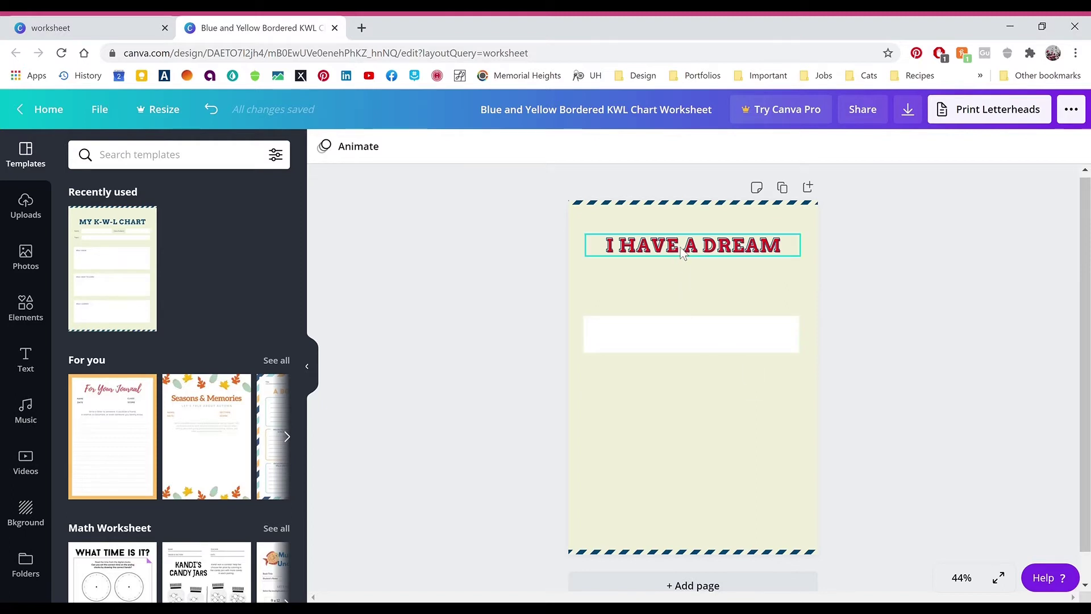
- Duplicate the "I HAVE A DREAM" title and place the copy between the title and the white box
left_click(720, 250)
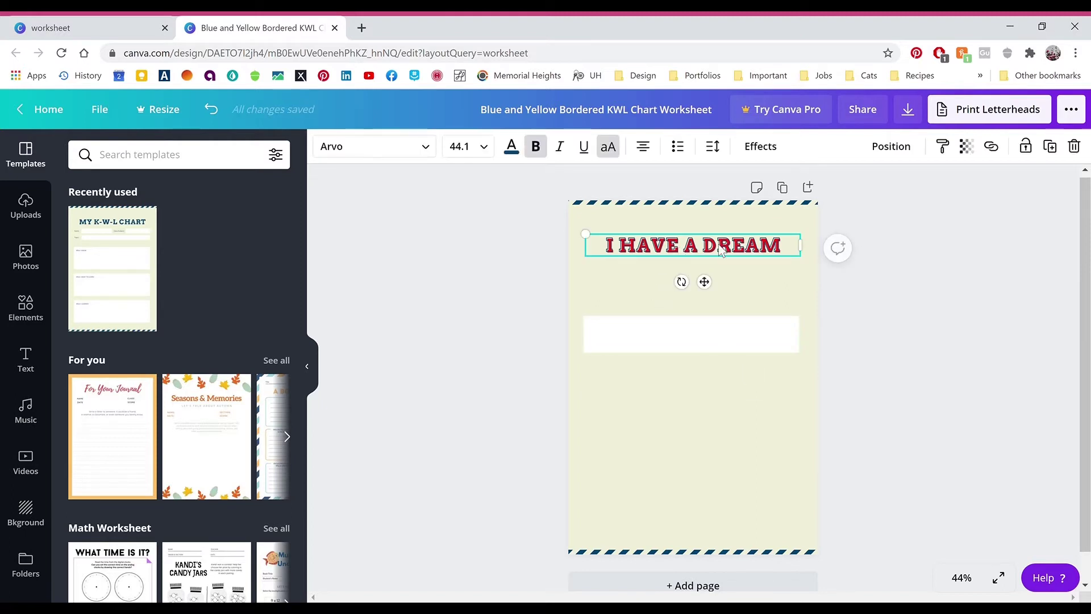
left_click(1058, 160)
left_click_drag(768, 255, 762, 287)
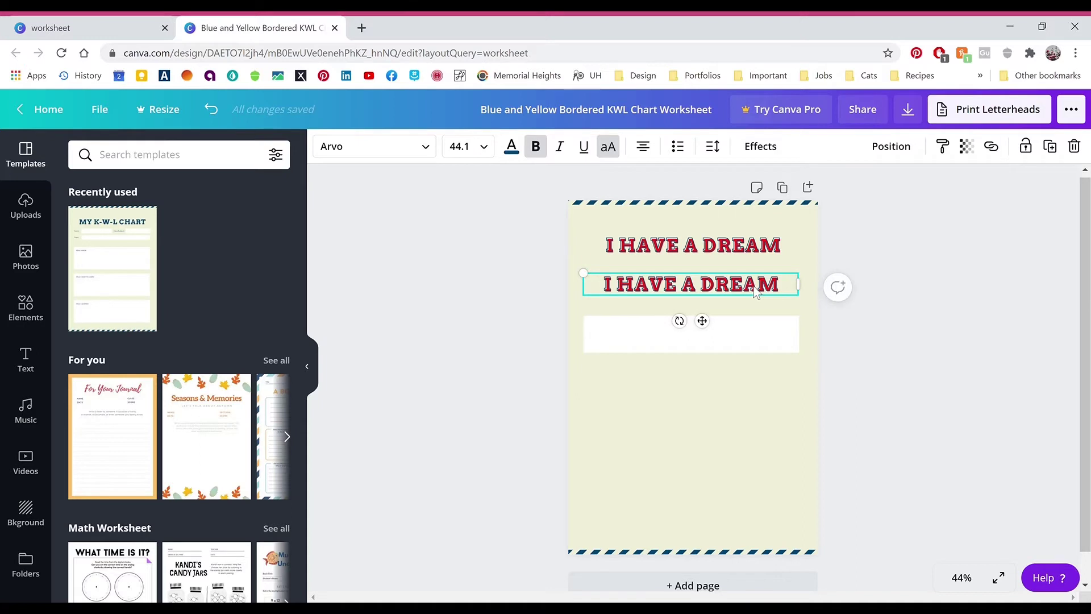
- Change the duplicated title's text to "D" and place the letter at the left end of the white box
double_click(755, 291)
left_click(757, 290)
triple_click(759, 291)
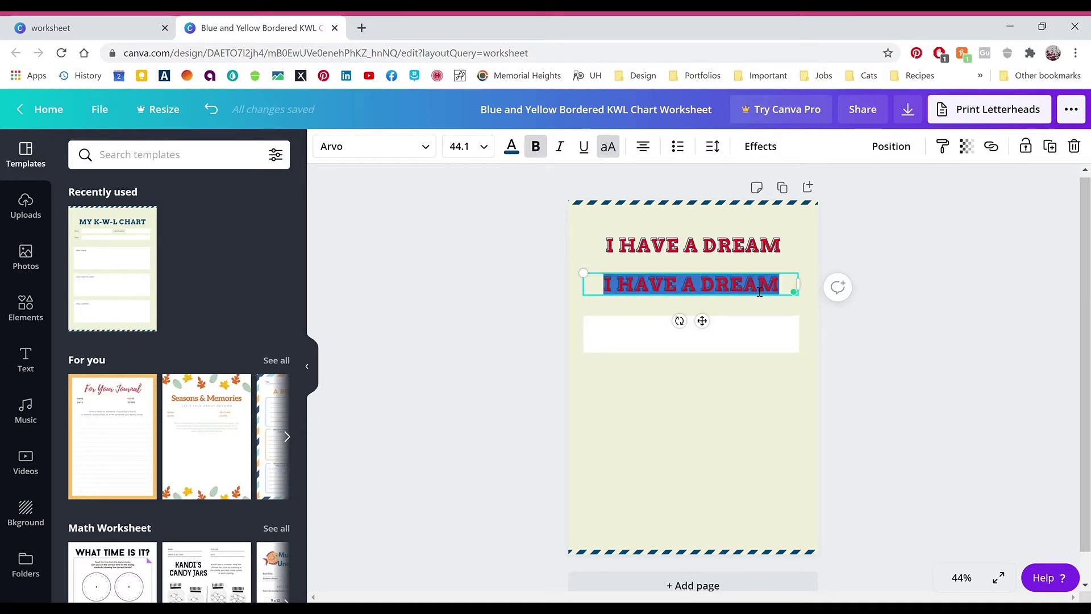
type("D")
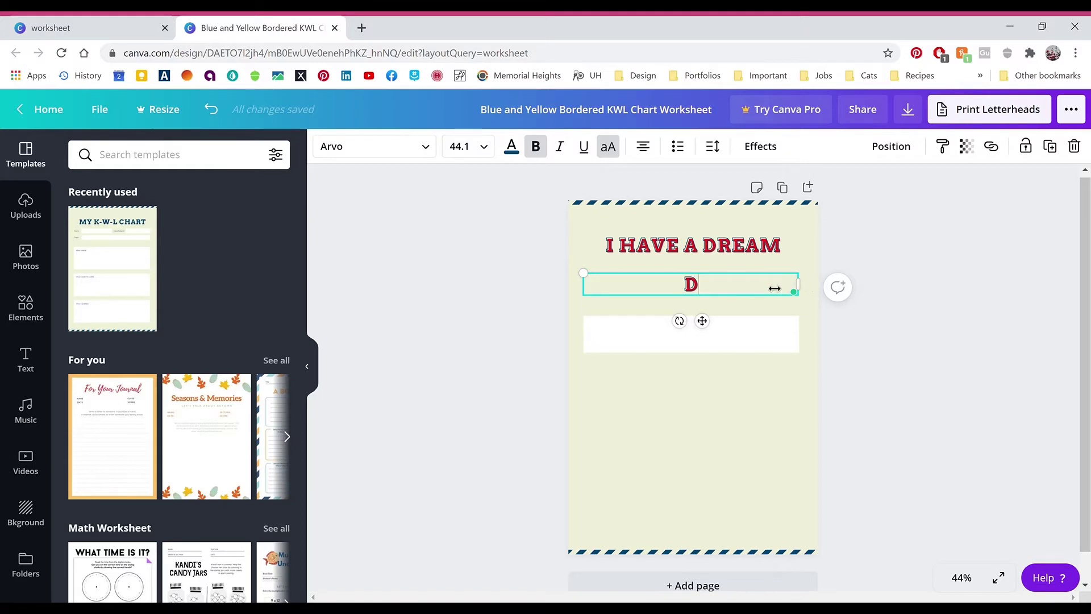
left_click_drag(774, 288, 615, 342)
left_click(549, 338)
left_click(506, 343)
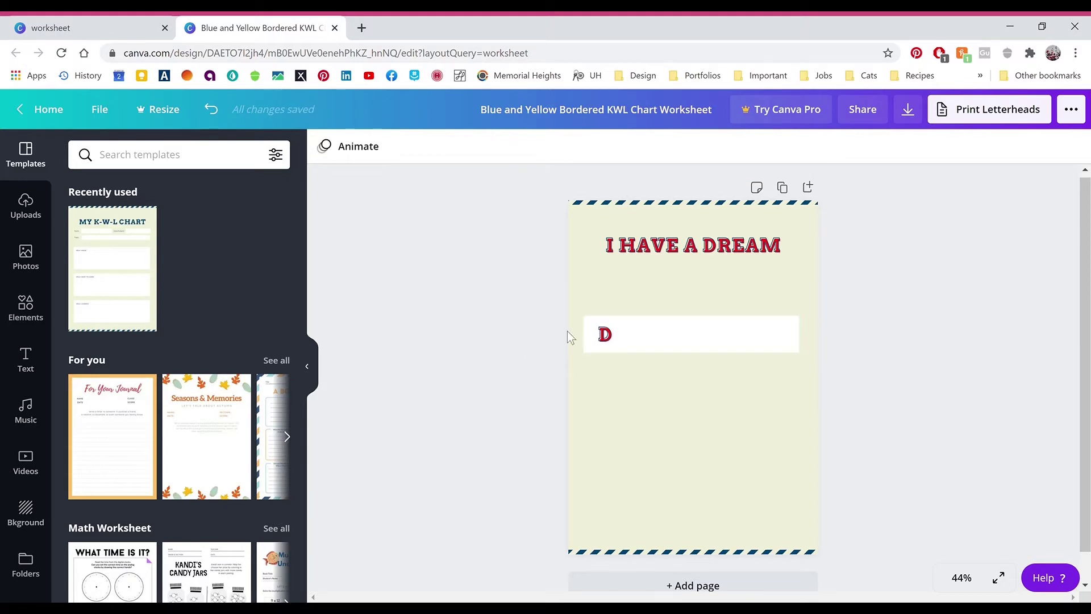
- Add a dashed line element and place it along the bottom of the white box, beneath the letter D
left_click(35, 324)
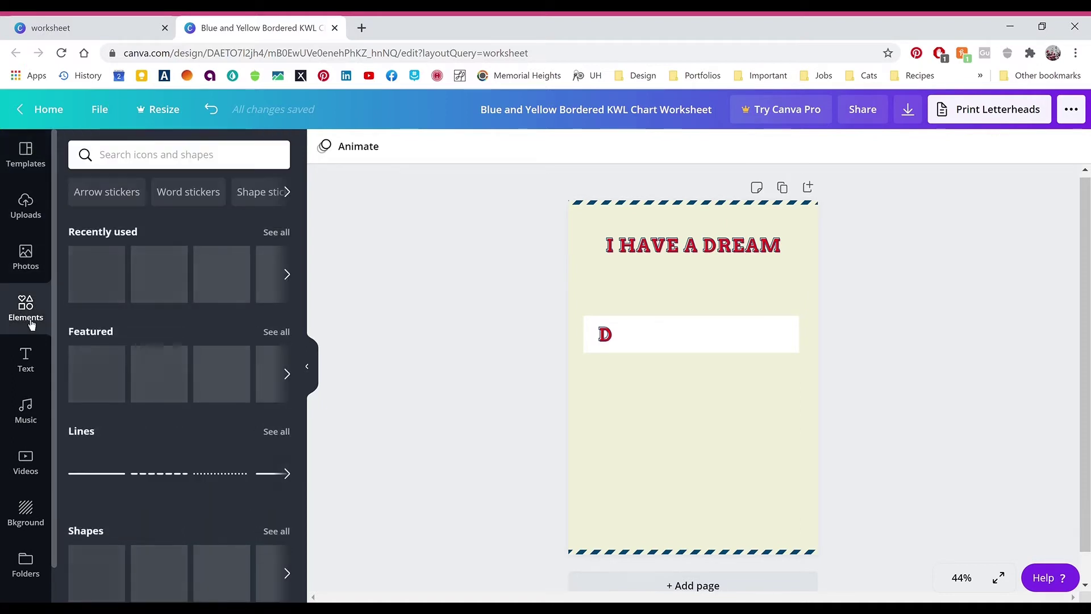
scroll(157, 335, "down", 1)
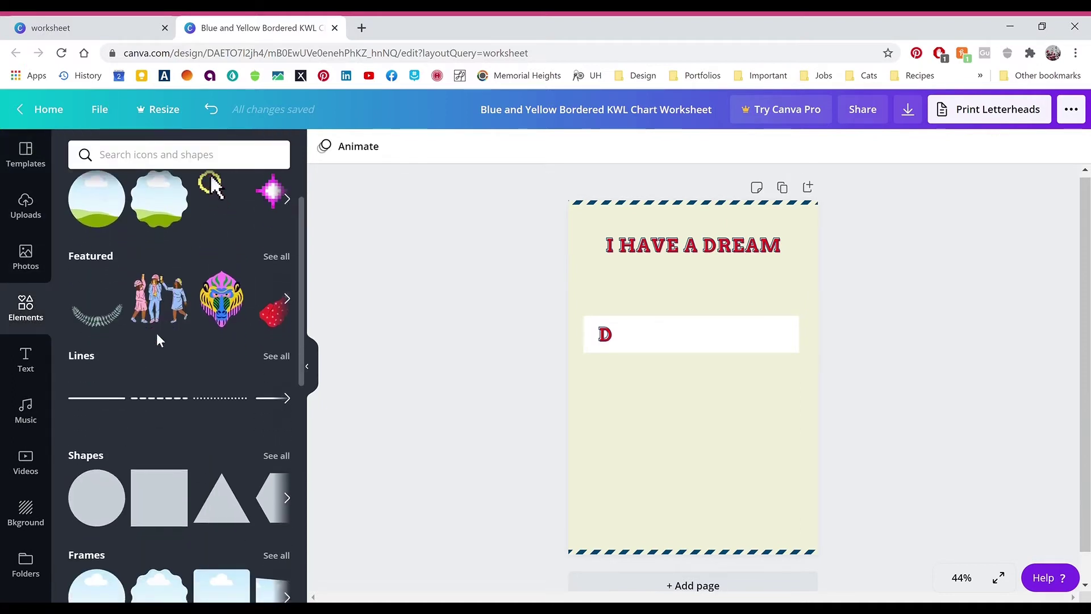
scroll(157, 334, "down", 5)
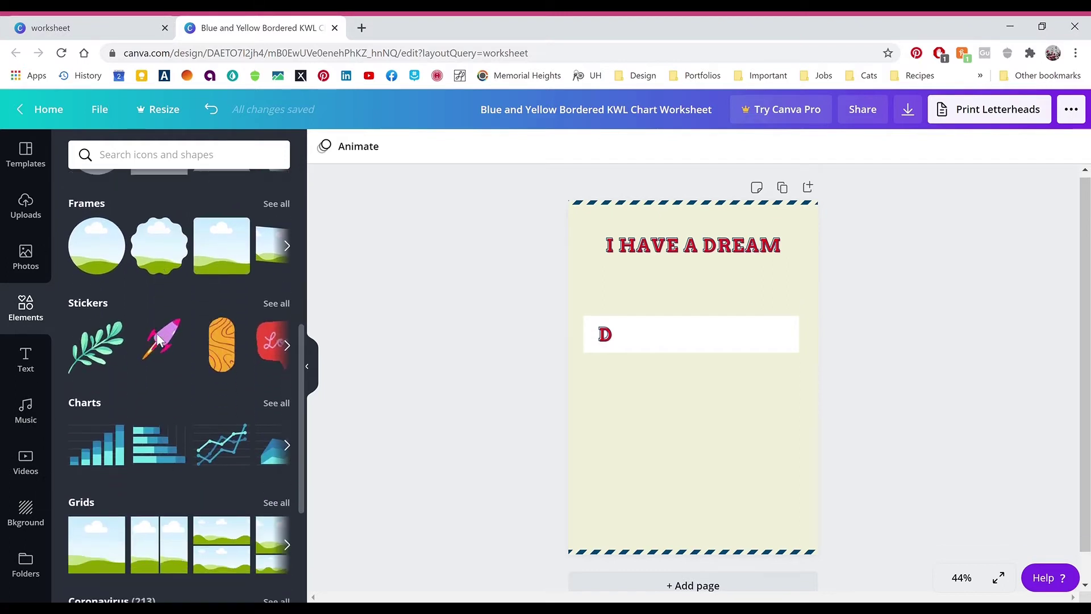
scroll(159, 341, "up", 5)
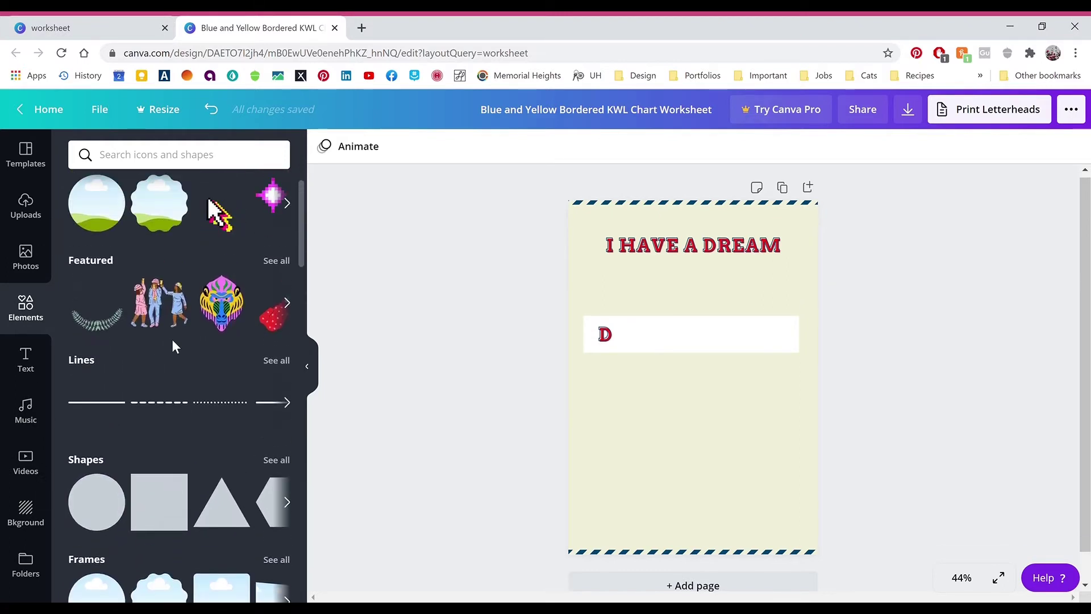
left_click(169, 413)
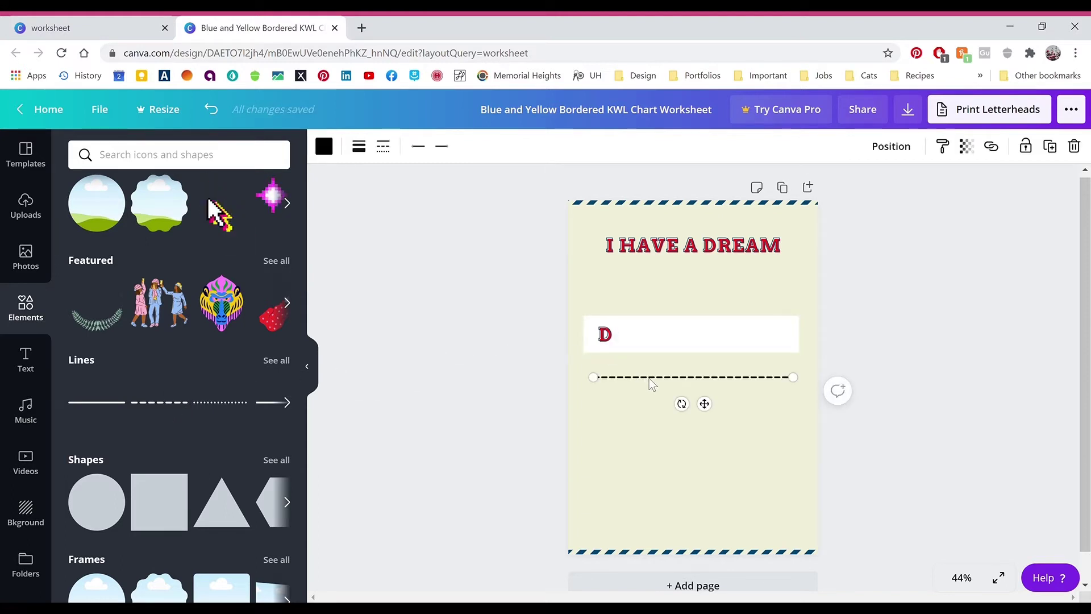
left_click_drag(650, 378, 657, 353)
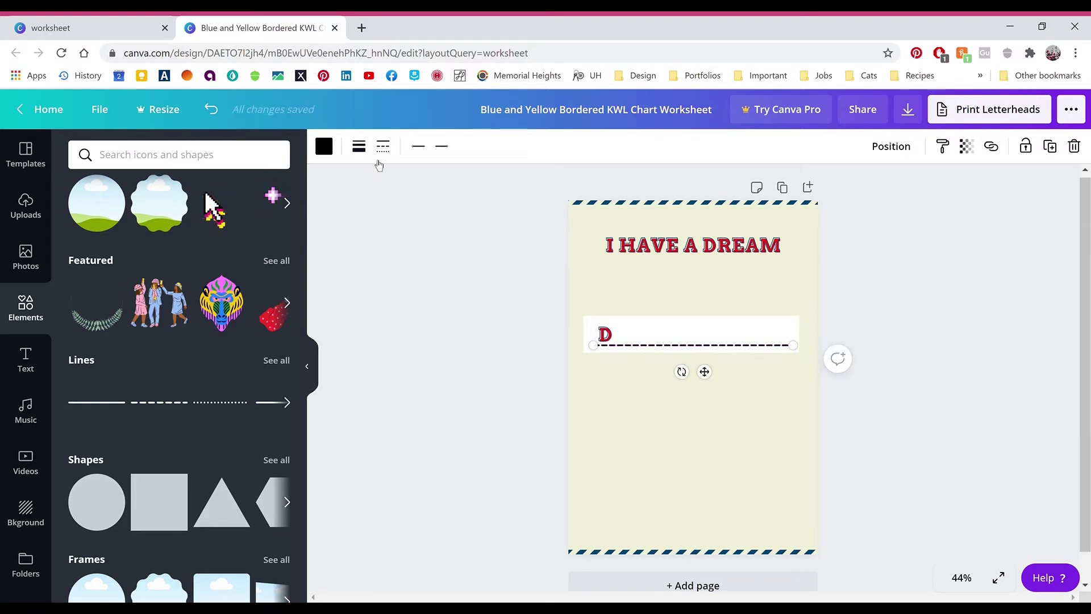
- Set the dashed line's weight to 3 and nudge the line slightly lower in the white box
left_click(362, 149)
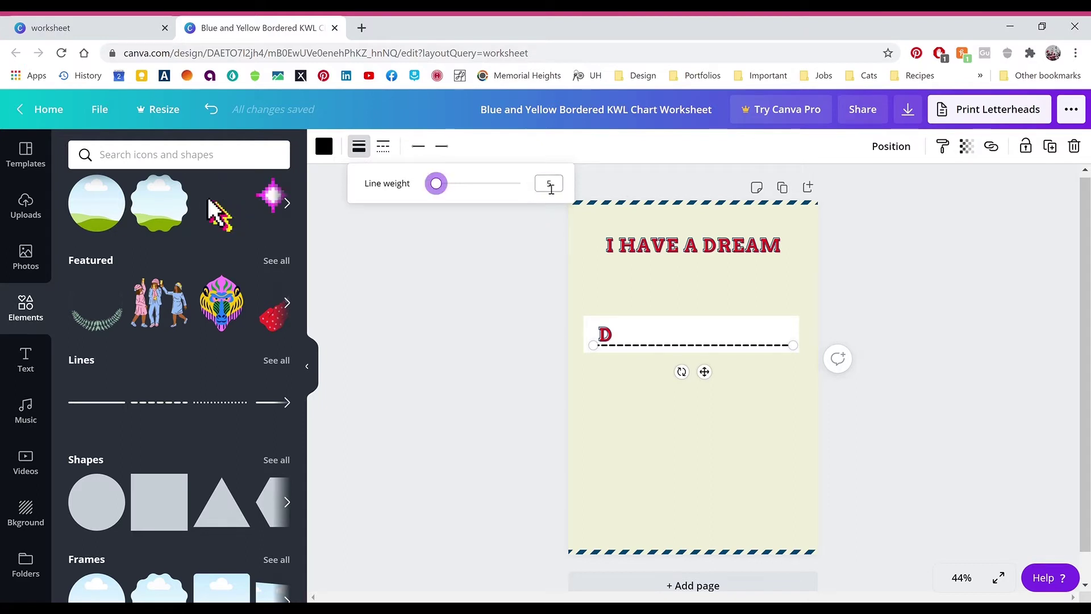
left_click(554, 185)
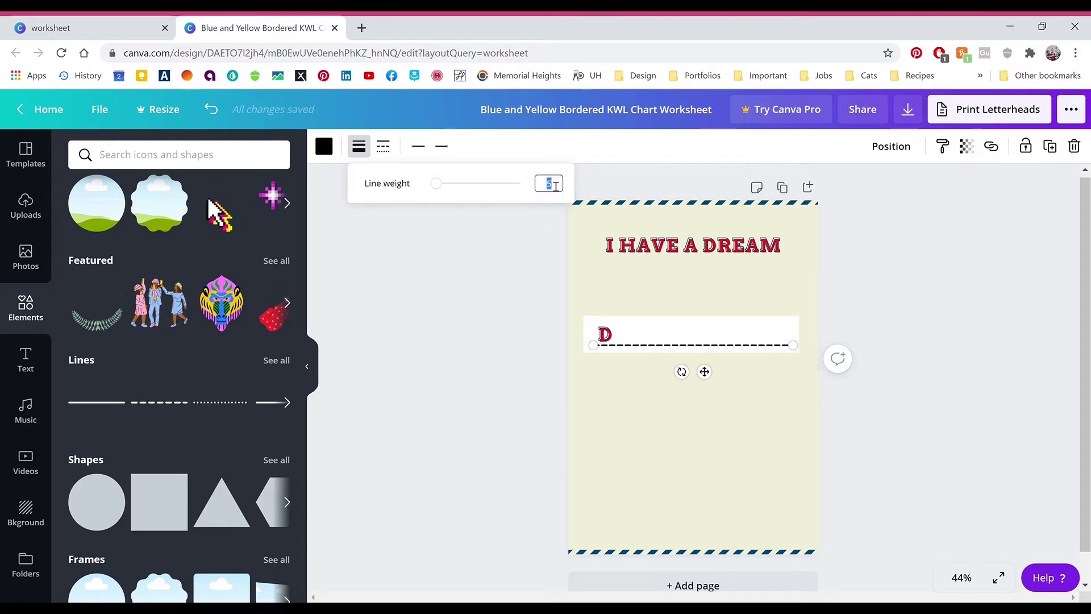
type("3")
key("Return")
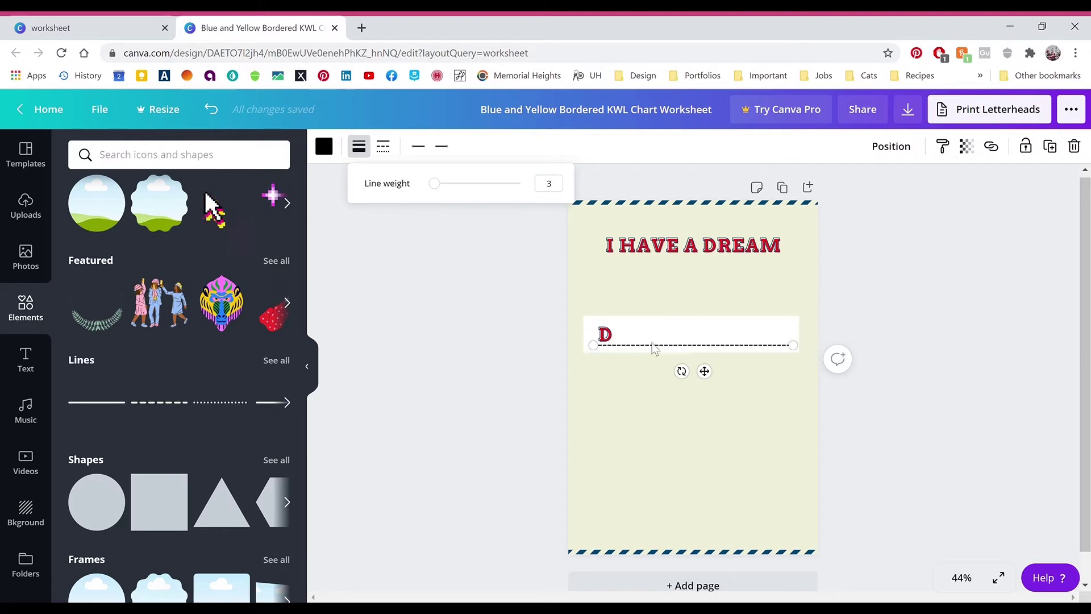
left_click(645, 373)
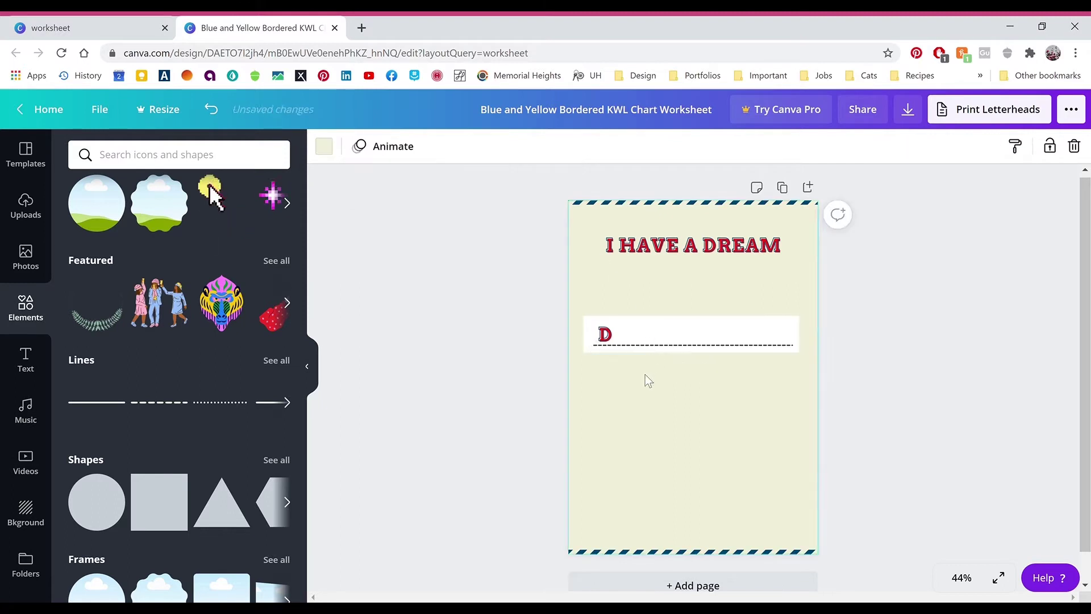
left_click(662, 349)
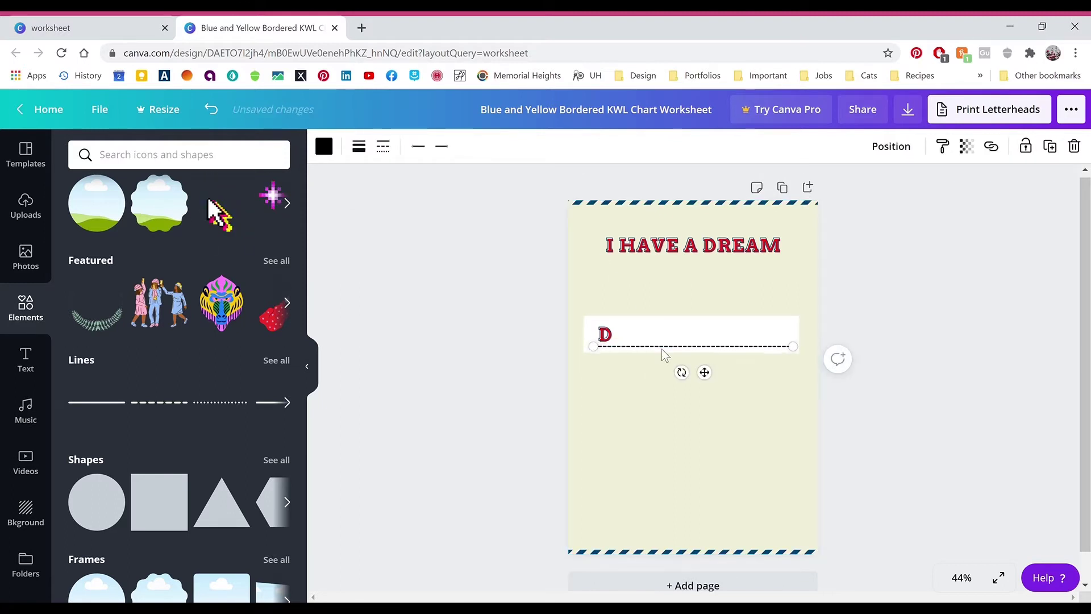
left_click_drag(661, 348, 662, 349)
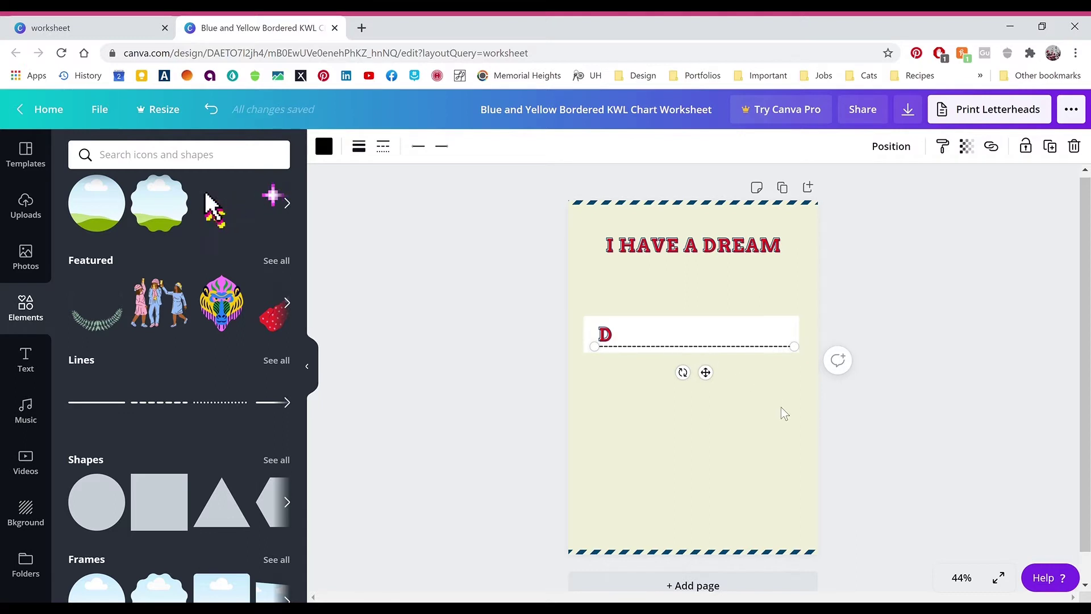
- Group the white box with its letter D and dashed line, and duplicate the group four times
left_click_drag(781, 407, 586, 316)
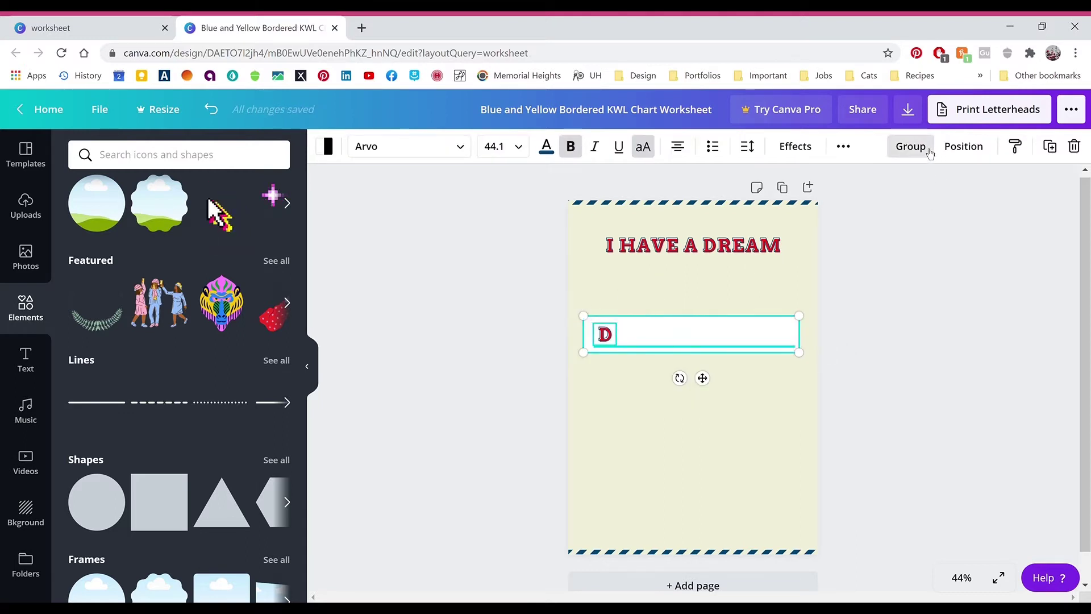
left_click(909, 147)
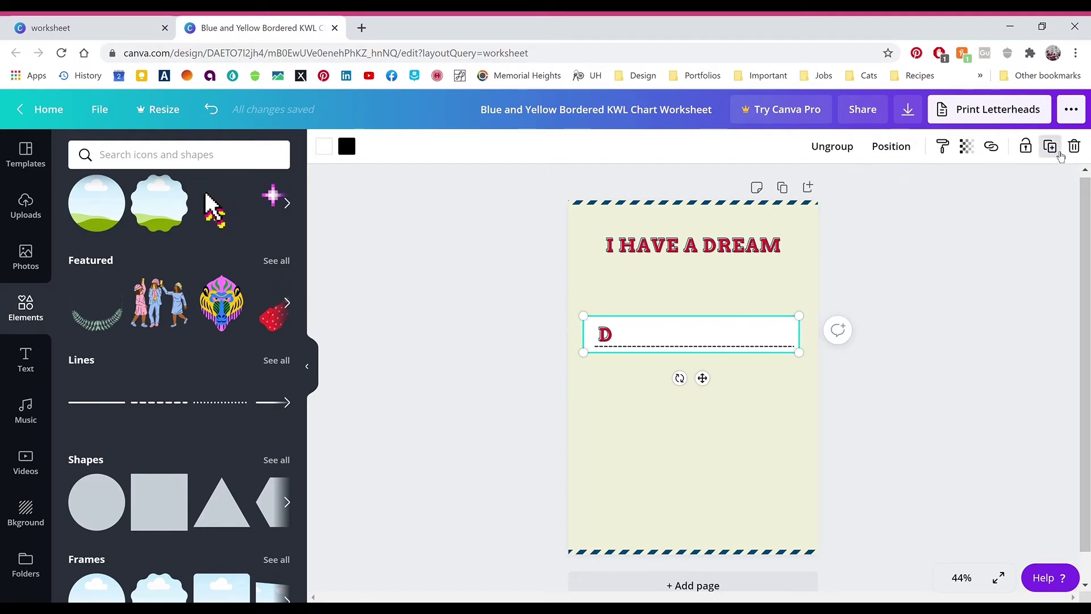
left_click(1058, 154)
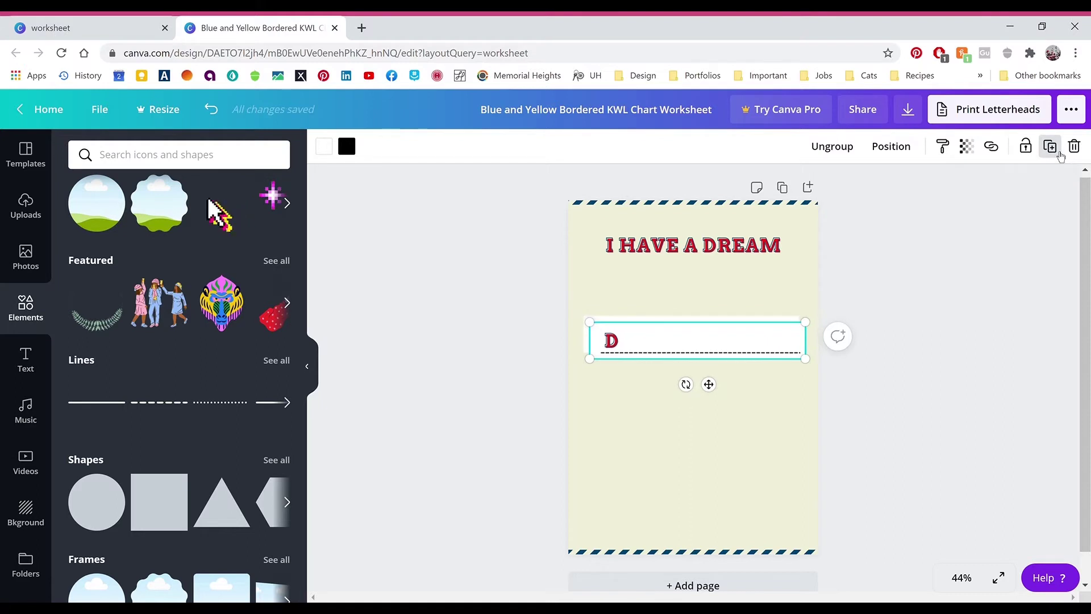
left_click(1058, 153)
left_click(1058, 153)
left_click(1059, 153)
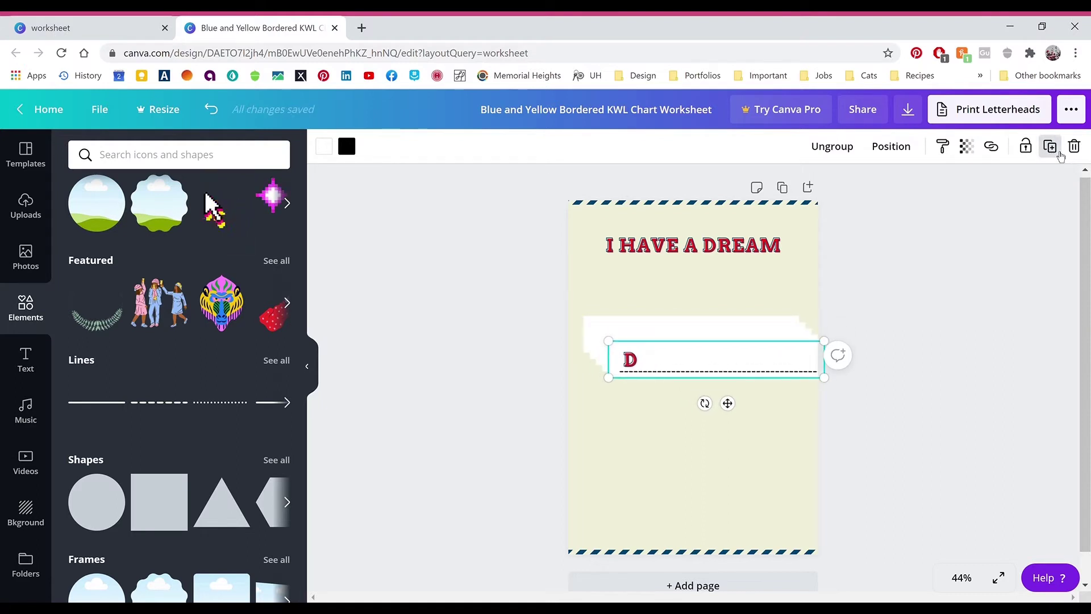
- Lay out the four copies below the original, with all five boxes evenly spaced vertically and center-aligned
left_click_drag(766, 358, 737, 519)
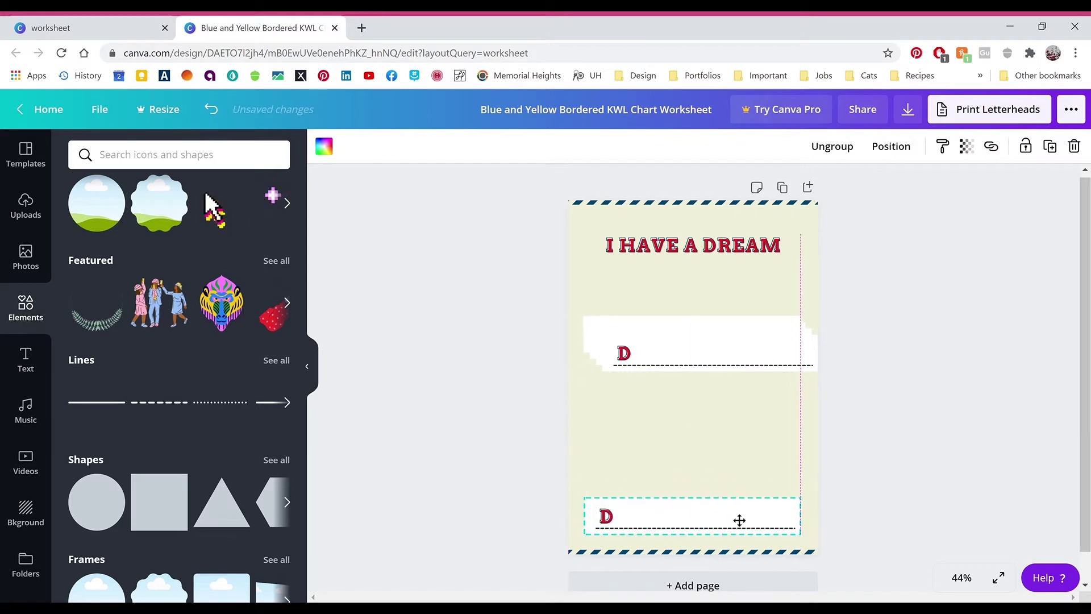
left_click_drag(701, 453, 691, 411)
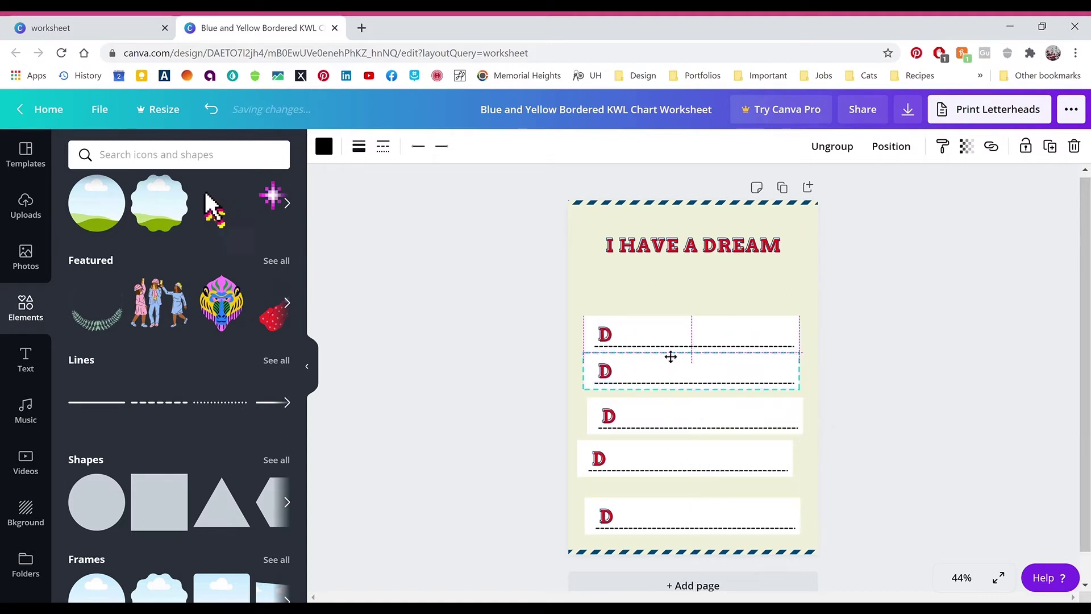
left_click_drag(632, 288, 725, 527)
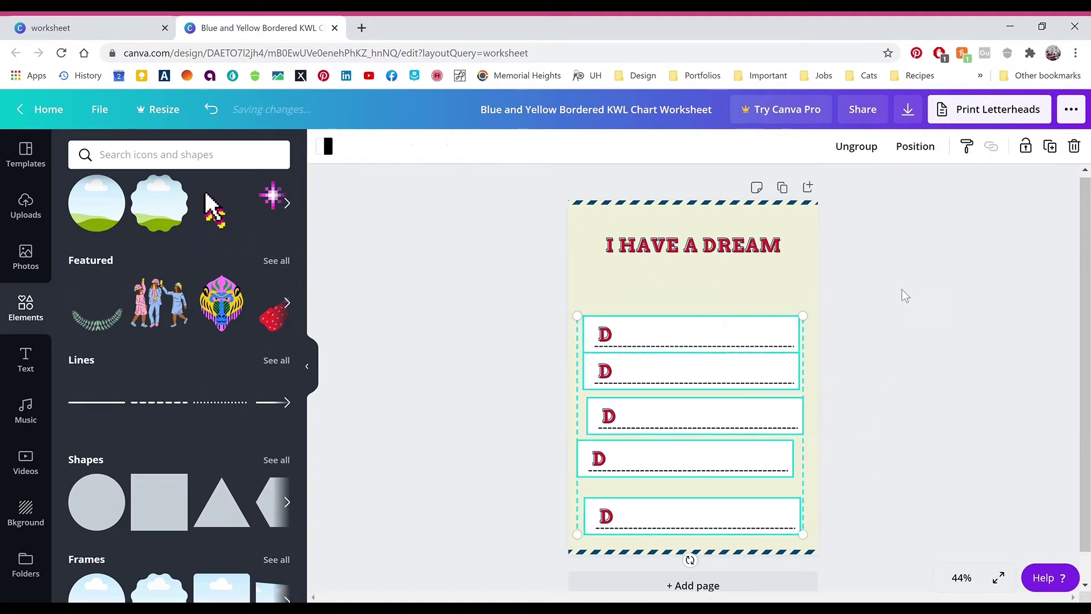
left_click(915, 146)
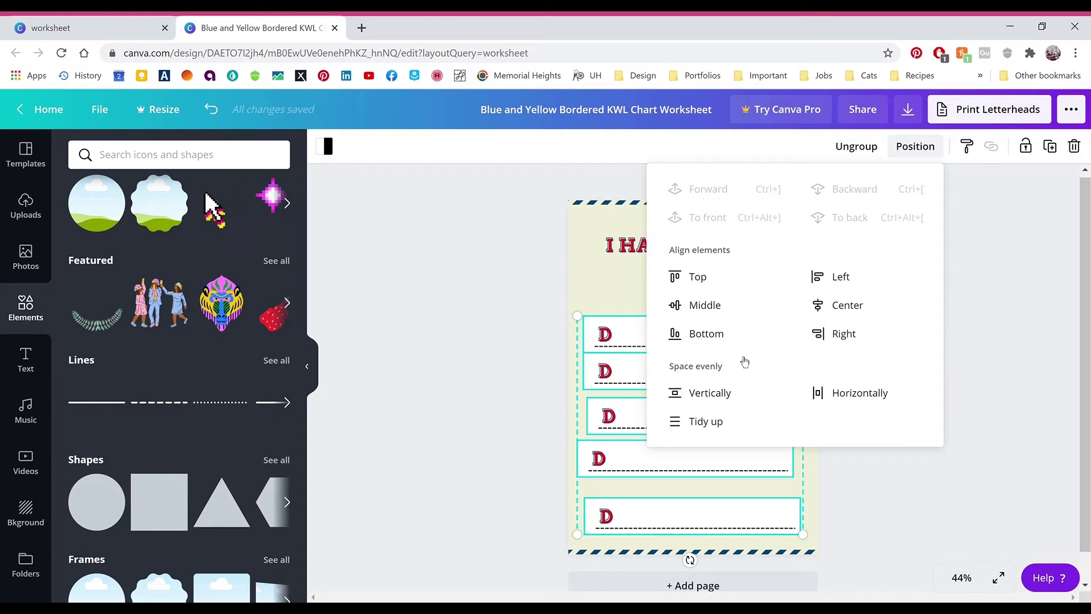
left_click(711, 396)
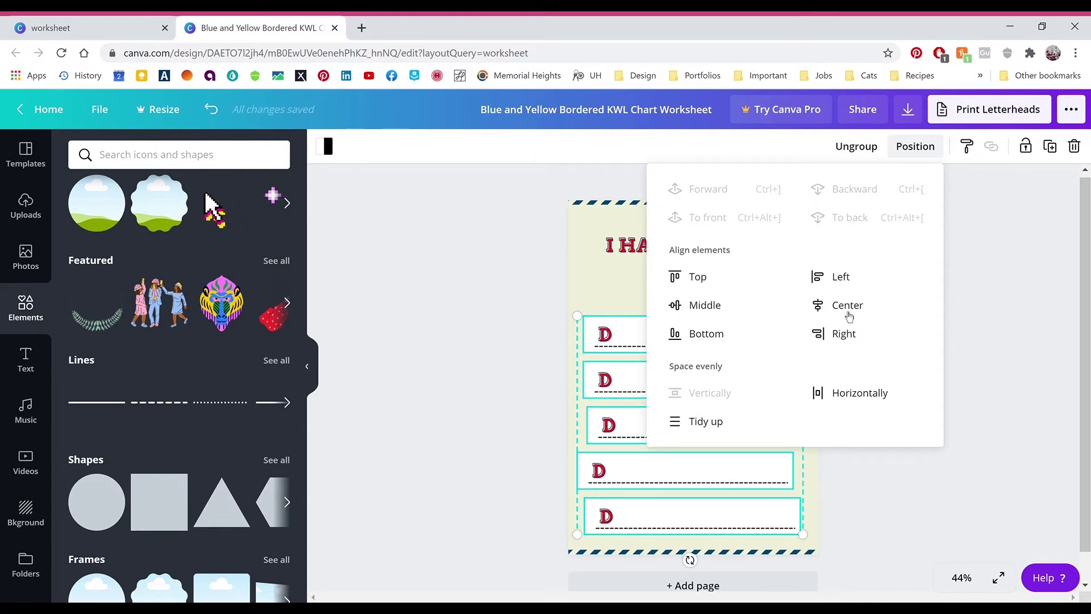
left_click(848, 307)
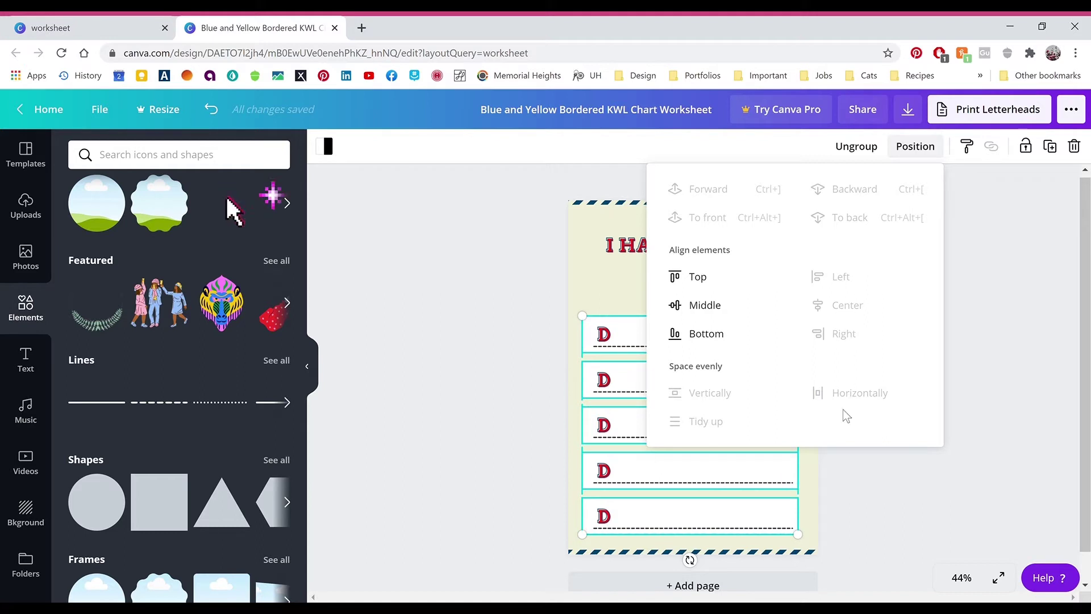
- Move the set of five lettered boxes slightly up the page
left_click(827, 478)
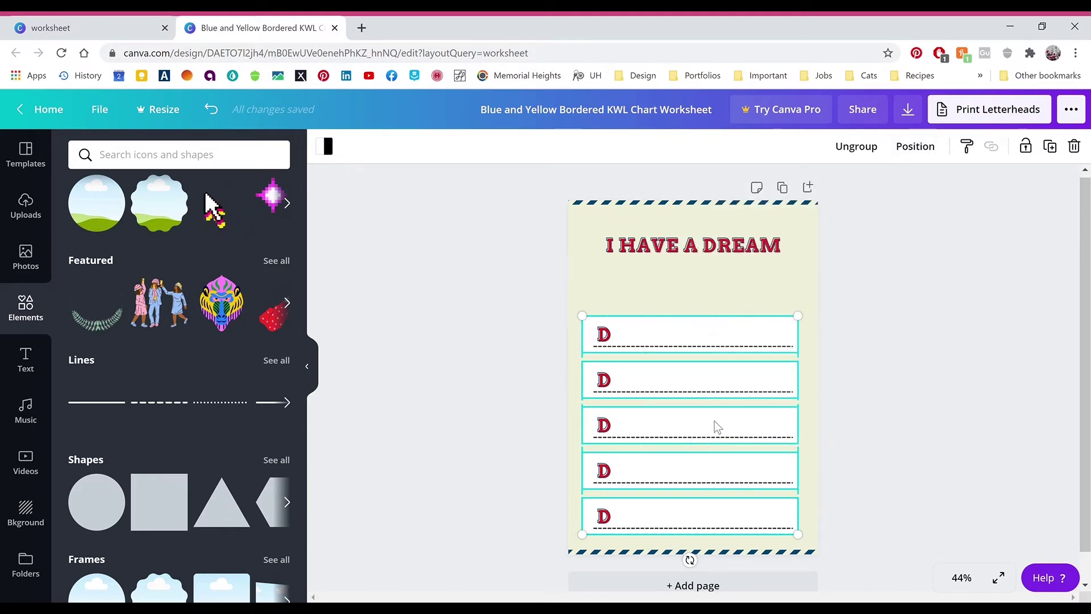
left_click_drag(715, 432, 727, 430)
left_click(904, 391)
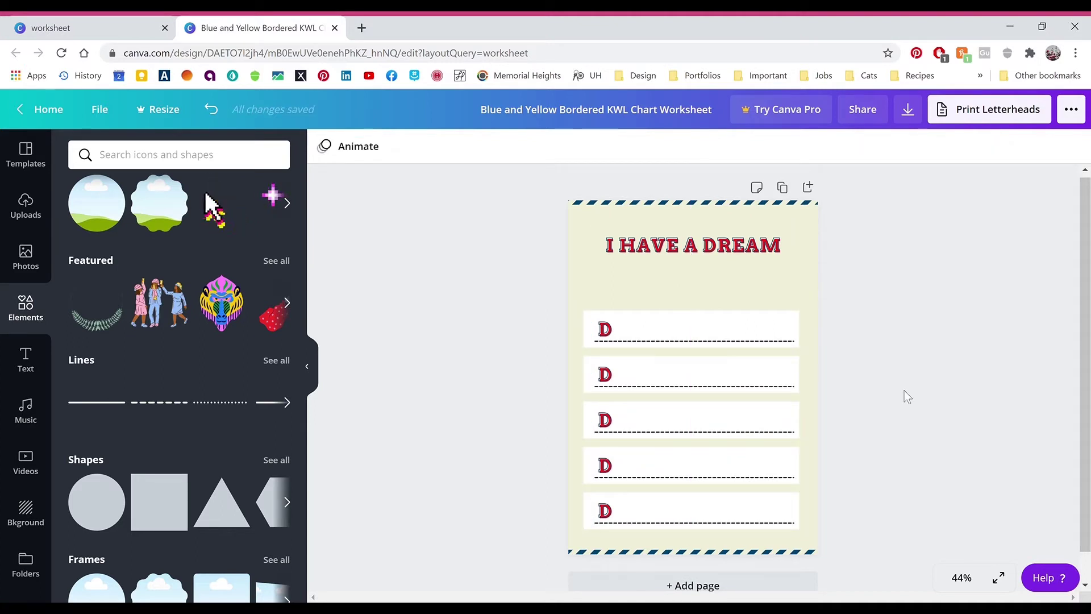
- Change the letter in the second box to R and in the third box to E
left_click(608, 380)
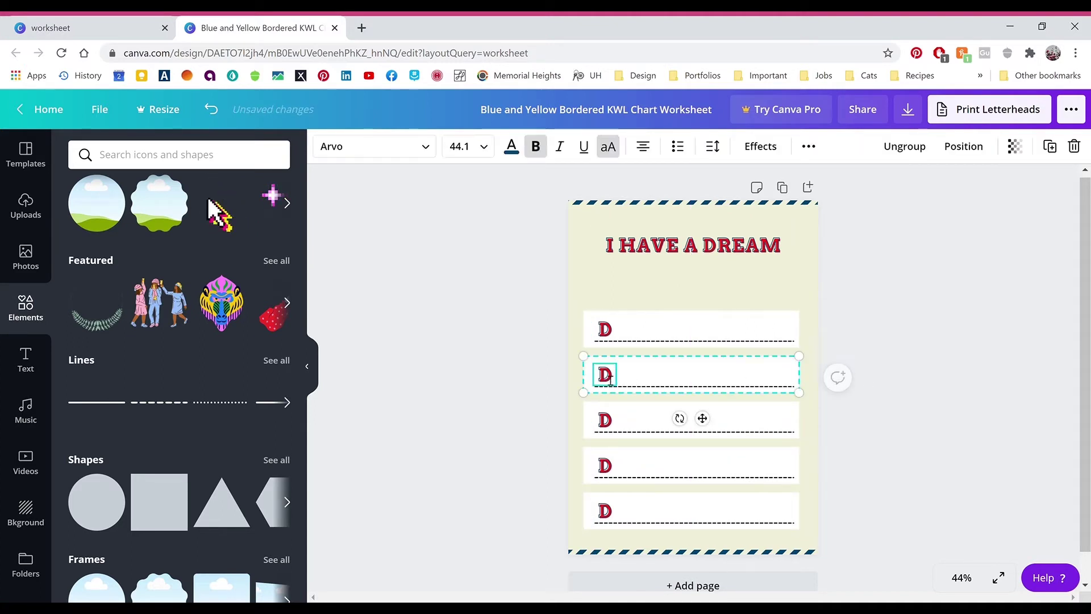
double_click(609, 380)
type("R")
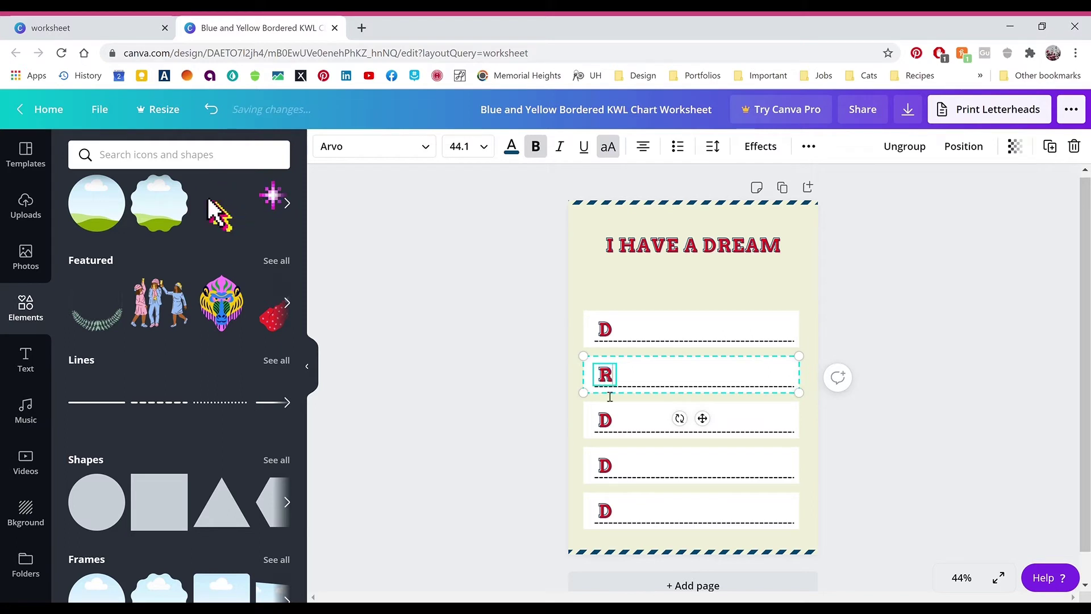
left_click(606, 427)
double_click(605, 422)
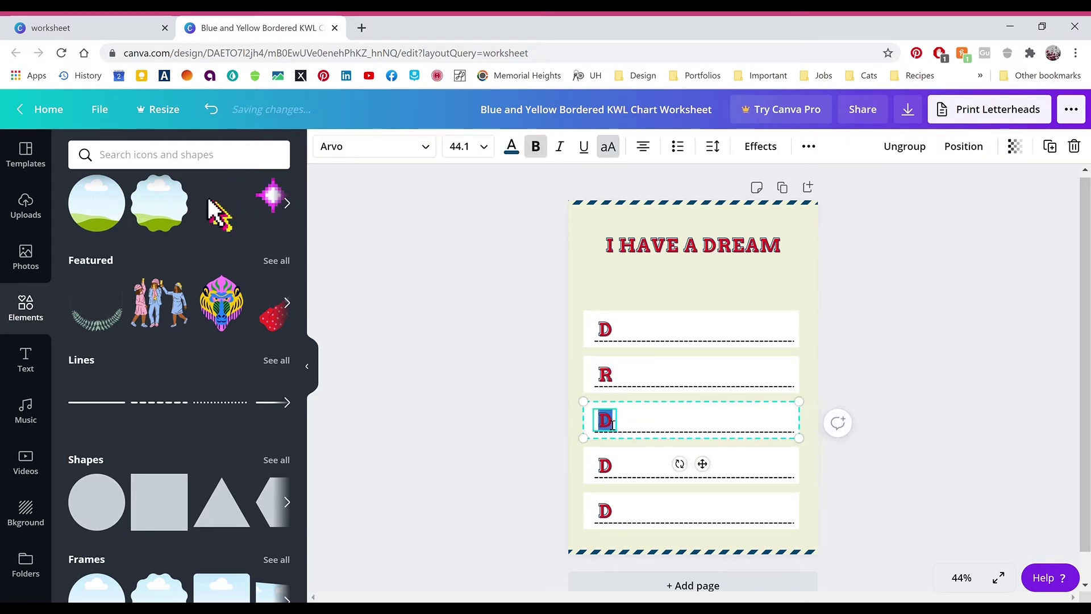
type("E")
- Change the letter in the fourth box to A and in the fifth box to M
left_click(607, 471)
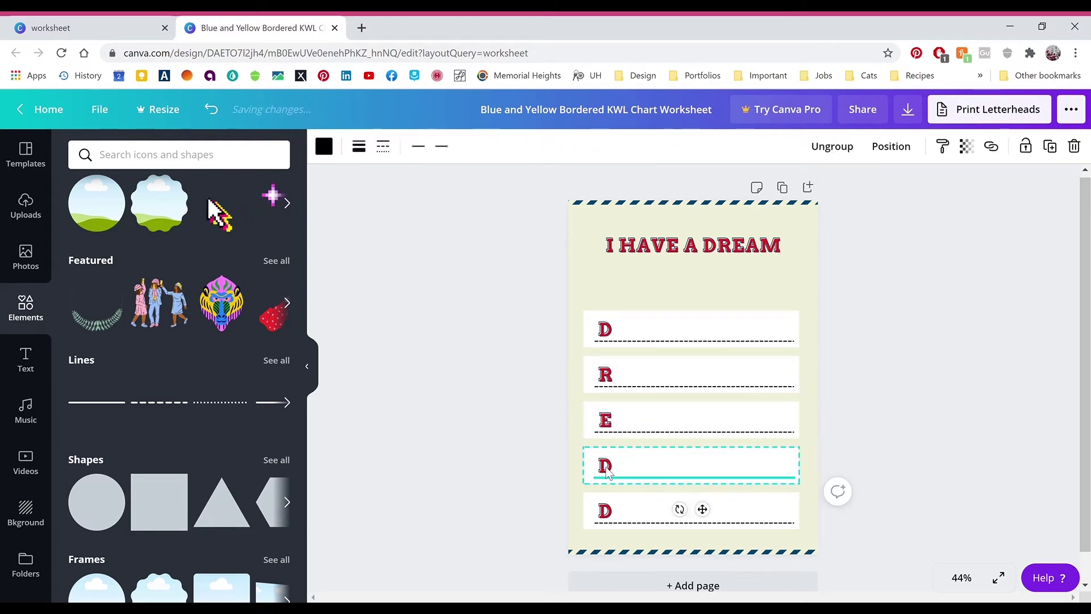
double_click(607, 467)
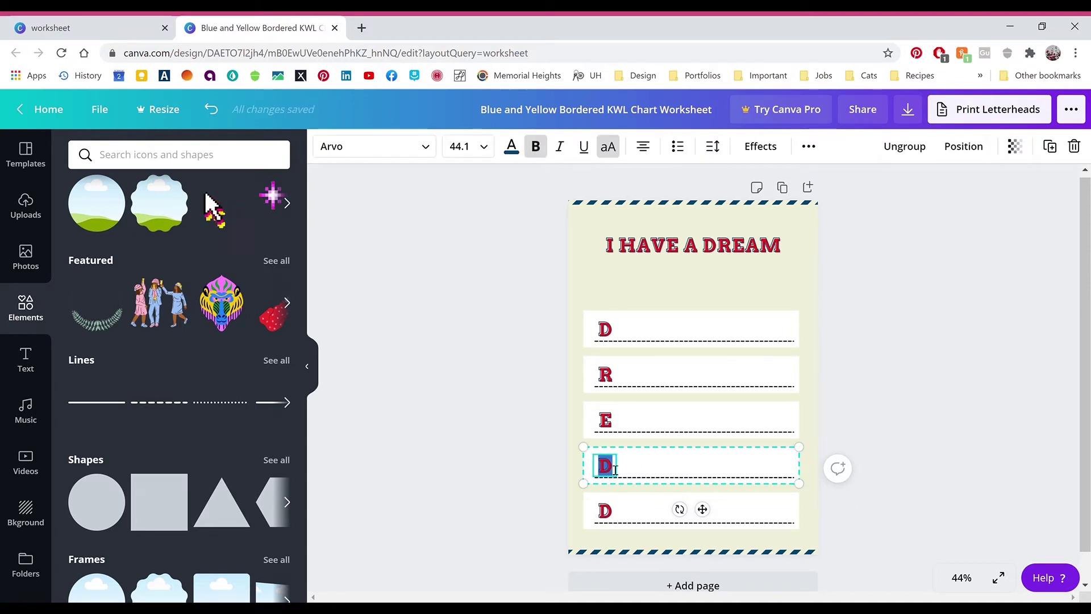
type("A")
left_click(608, 514)
double_click(606, 511)
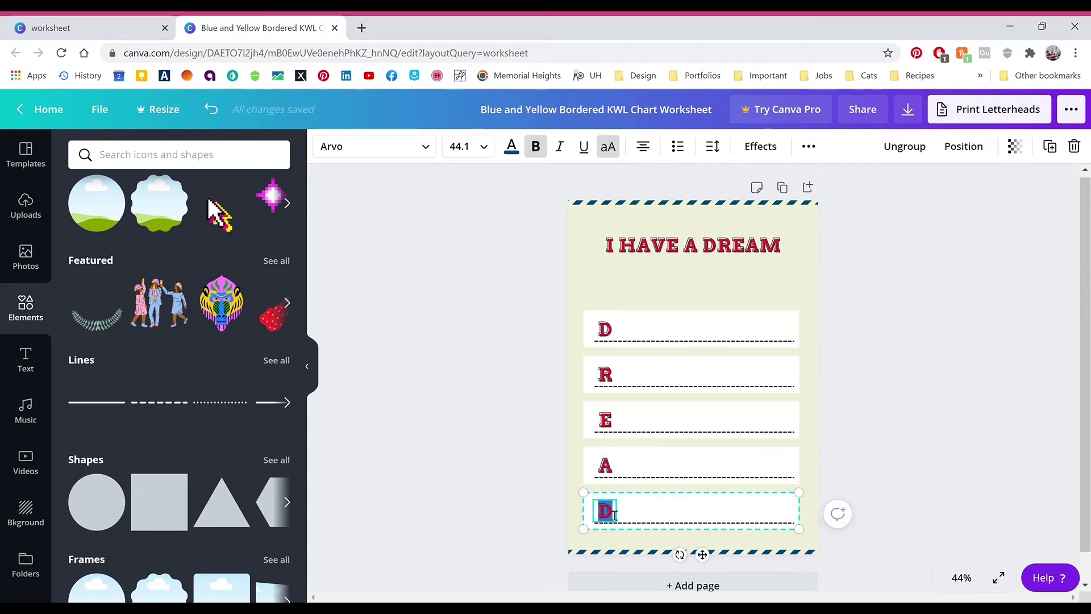
type("M")
left_click(535, 452)
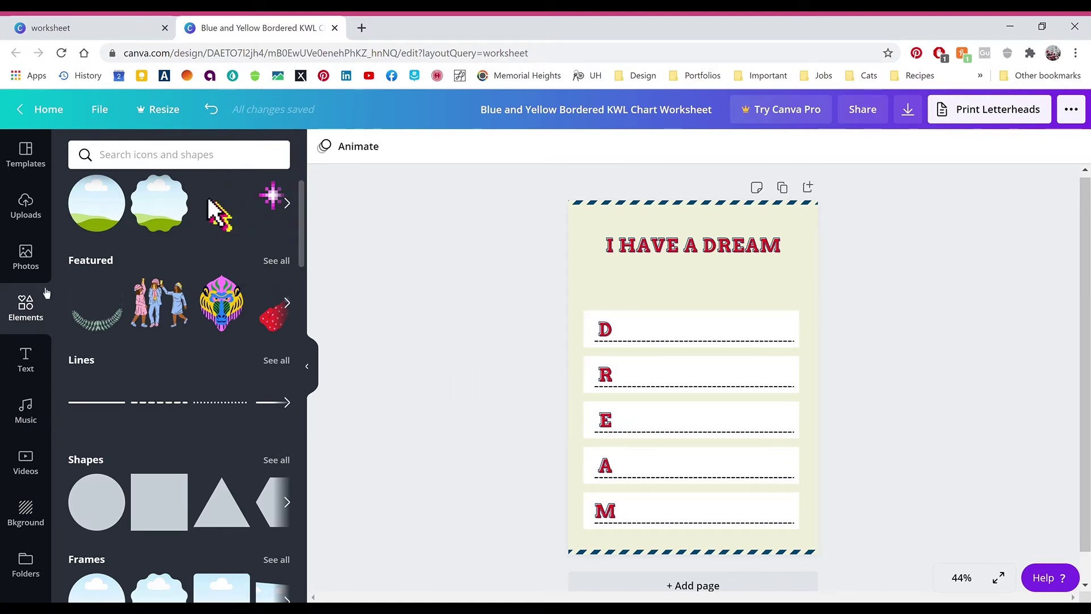
- Add body text below the title beginning "Dr. Martin Luther King Jr. was a Civil Rights leader" and ending "What dreams do you have for the world?"
left_click(28, 366)
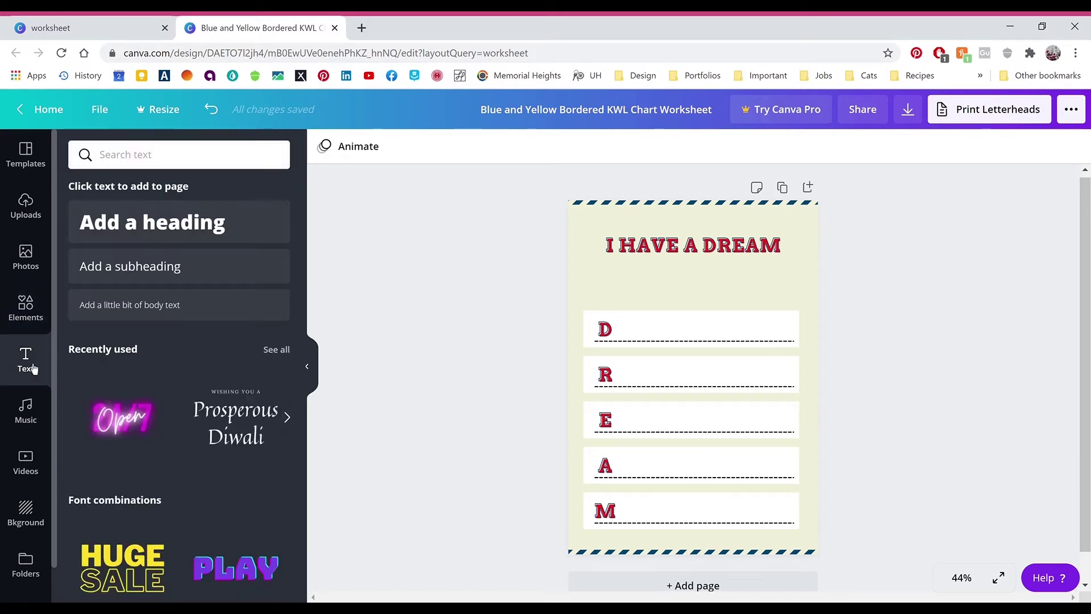
left_click(148, 314)
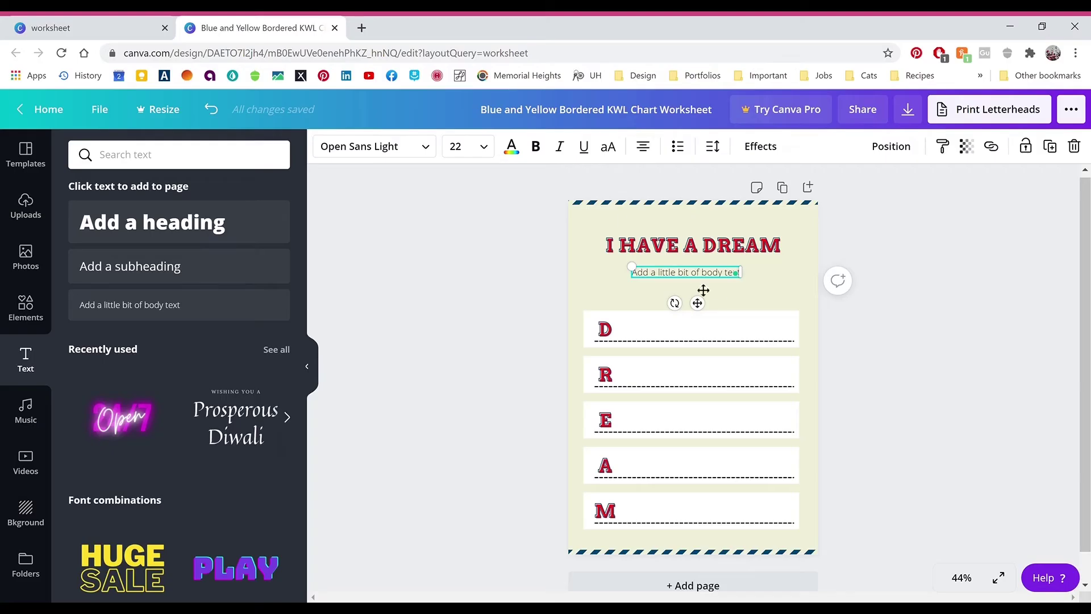
triple_click(719, 275)
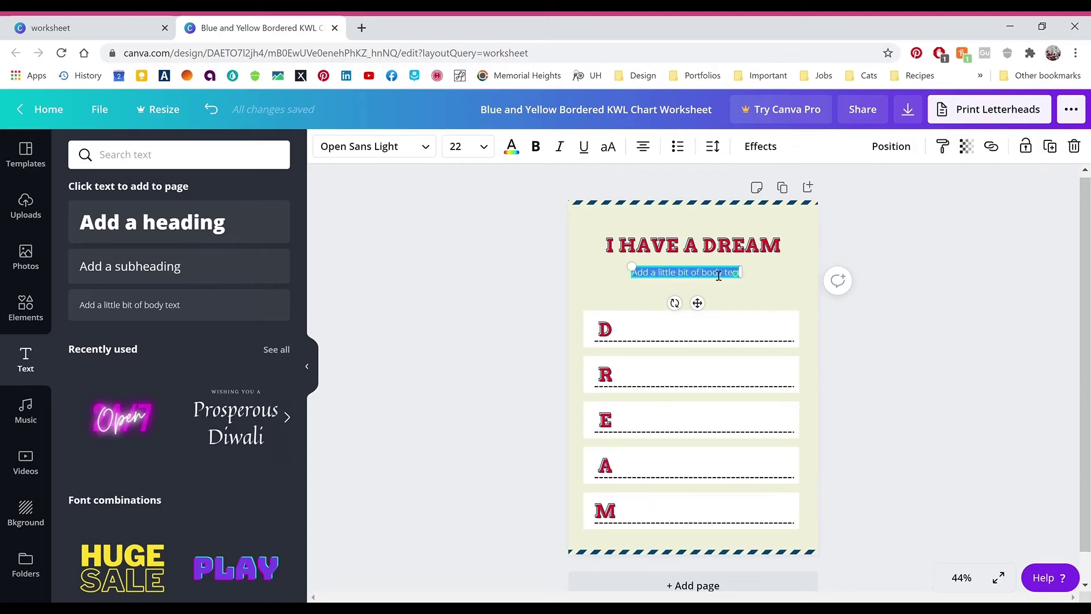
type("Dr. Martin Luther King Jr. was a Civil Rights leader who worked to ensure equality for all. He helped change the world through peaceful protests and speeches. There is always opportunity to dream of a better future for everyone. What dreams do you have for the world?")
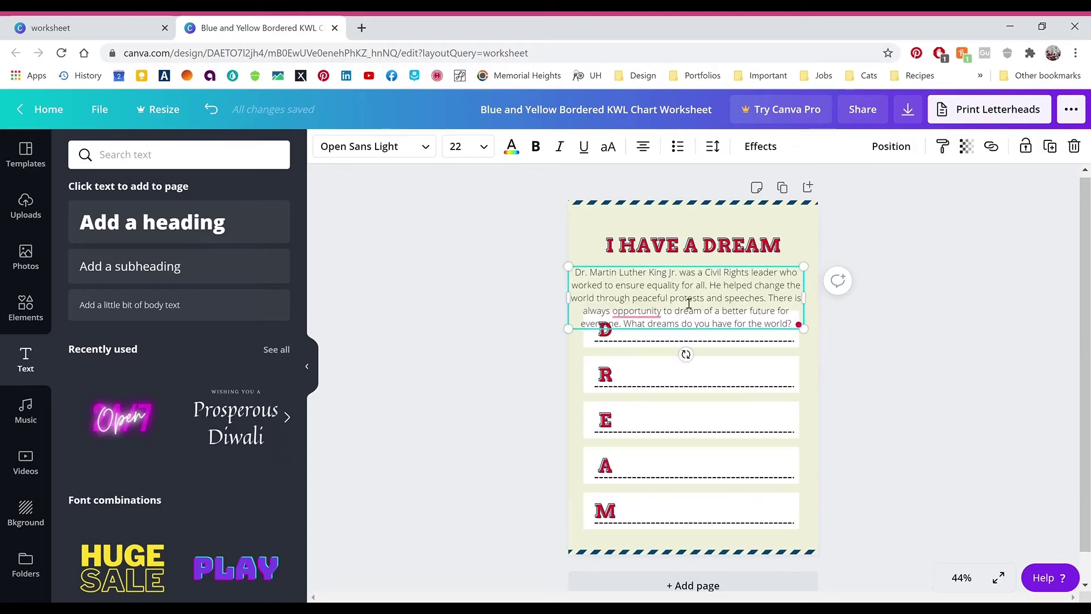
- Set the intro paragraph's font size to 12 and narrow its text box, placing it on the right half of the page above the boxes
key("ctrl+a")
left_click(487, 152)
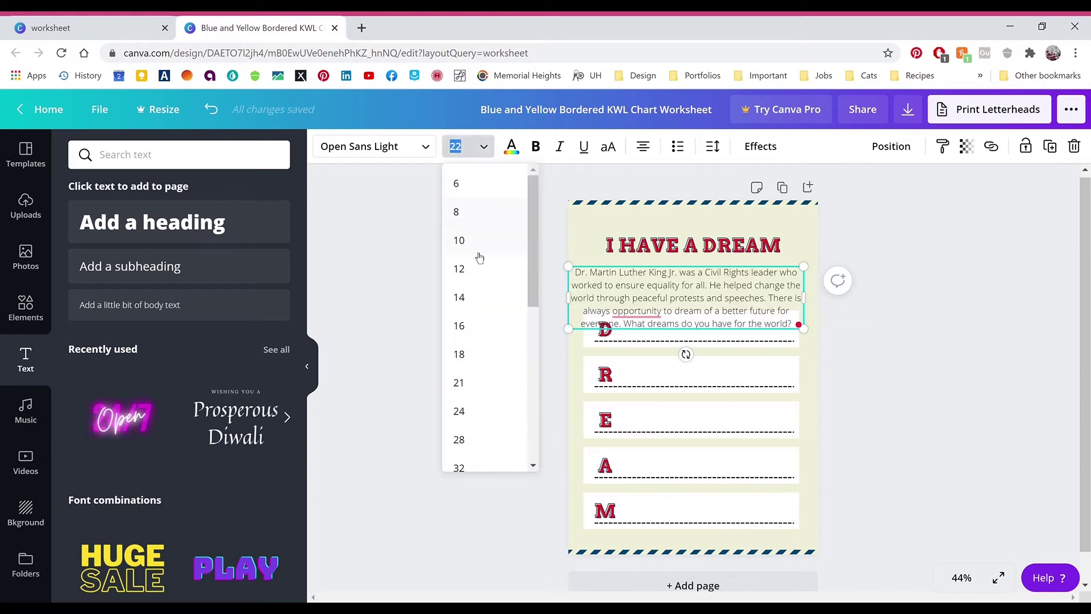
left_click(478, 272)
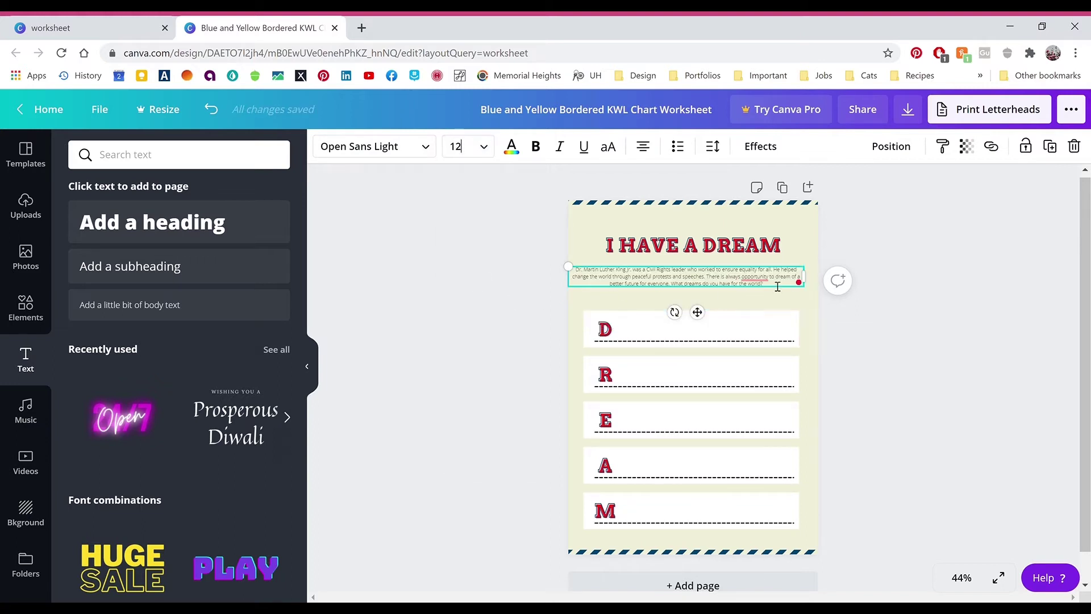
left_click_drag(803, 276, 670, 245)
- Narrow the "I HAVE A DREAM" title so it wraps onto two lines and move it directly above the intro paragraph
left_click(775, 243)
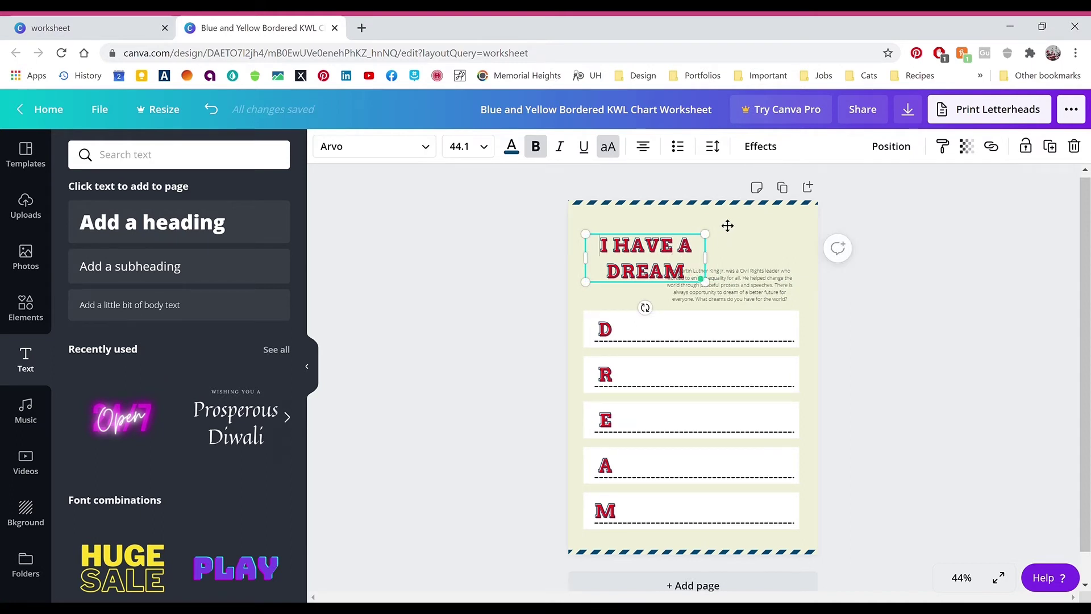
left_click_drag(755, 222, 774, 220)
left_click(897, 261)
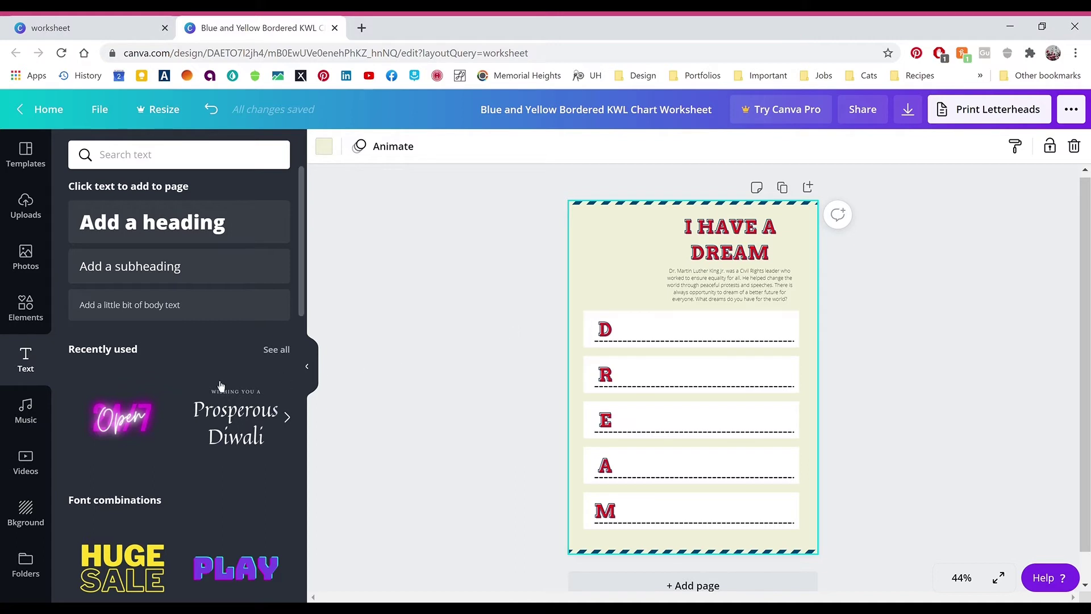
- Add an oval photo frame with a border, shrink it and place it in the page's upper left area beside the title
left_click(26, 312)
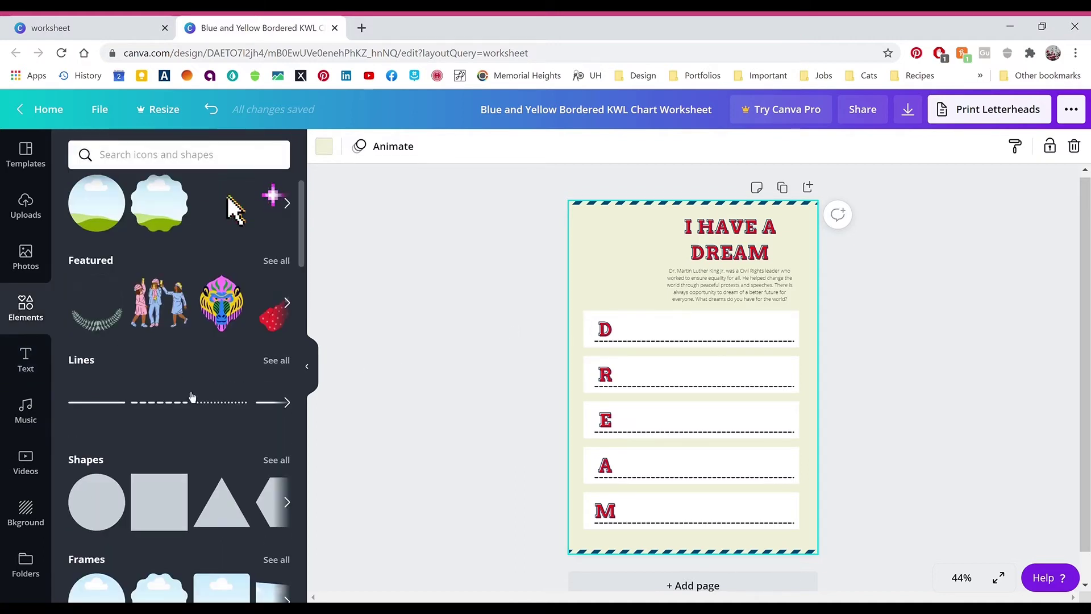
scroll(295, 354, "down", 4)
left_click(285, 346)
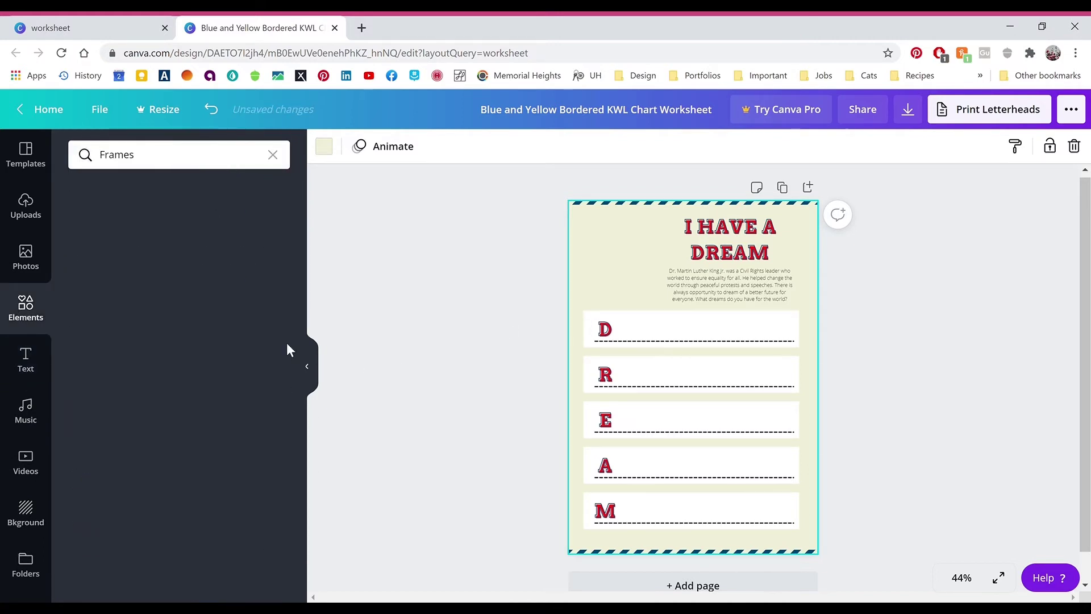
scroll(190, 411, "down", 10)
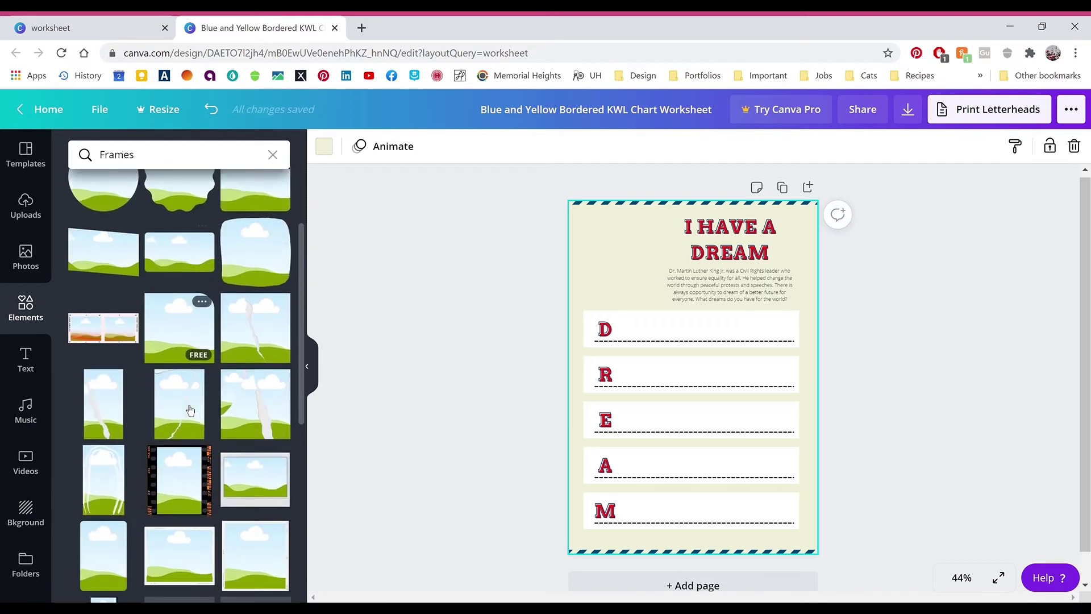
scroll(183, 404, "down", 5)
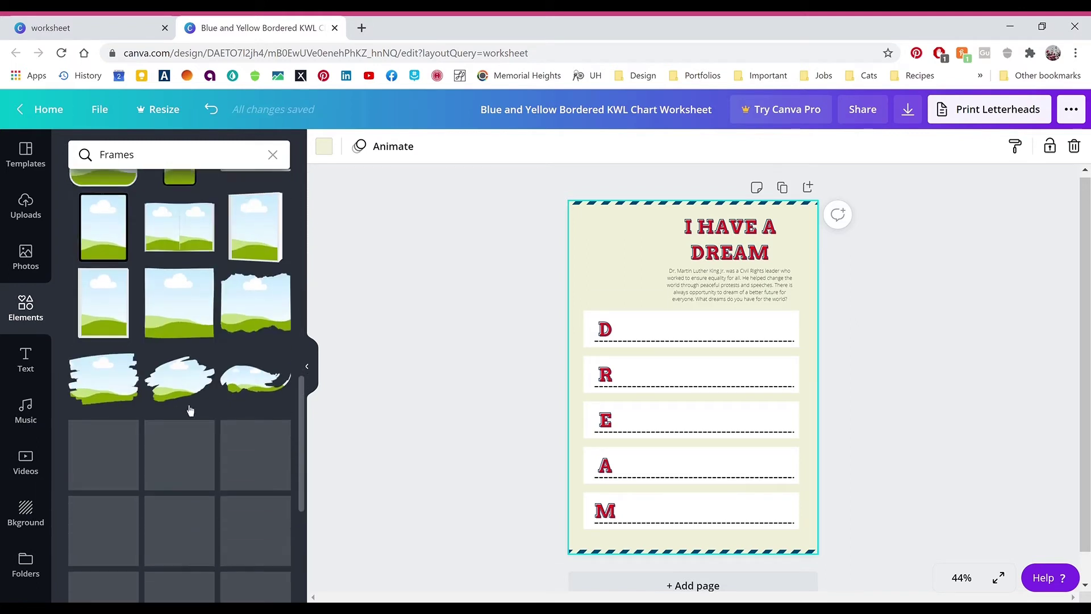
scroll(188, 406, "down", 8)
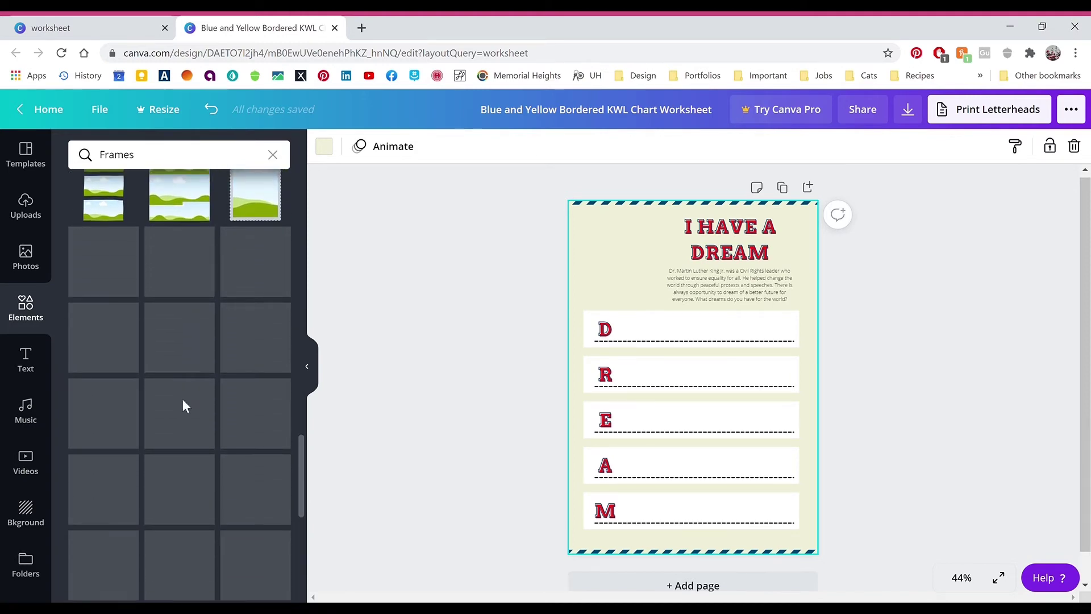
left_click(196, 562)
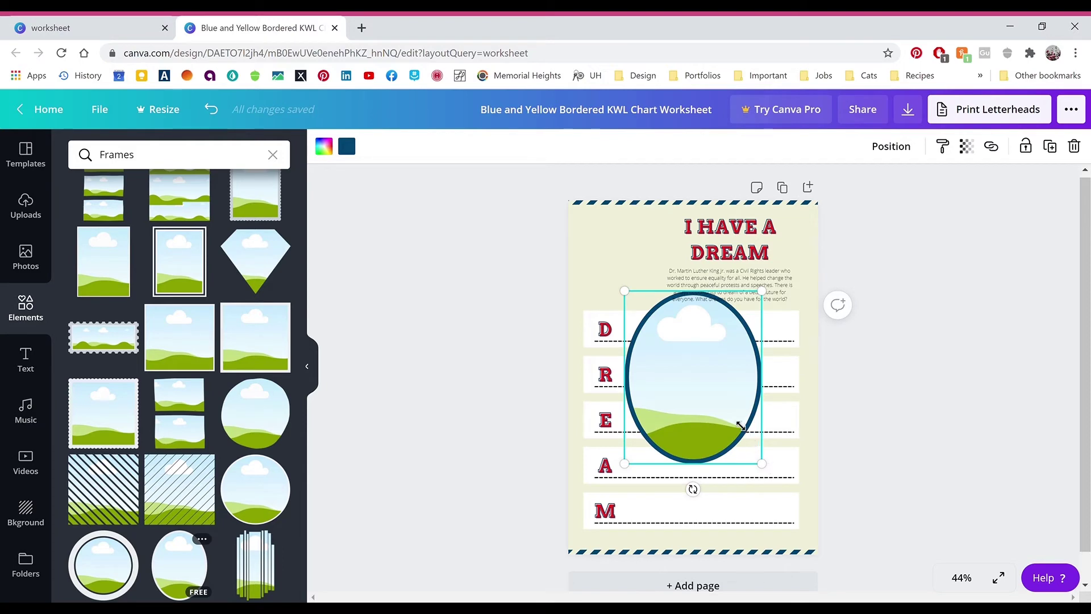
left_click_drag(740, 425, 705, 392)
left_click_drag(659, 339, 618, 257)
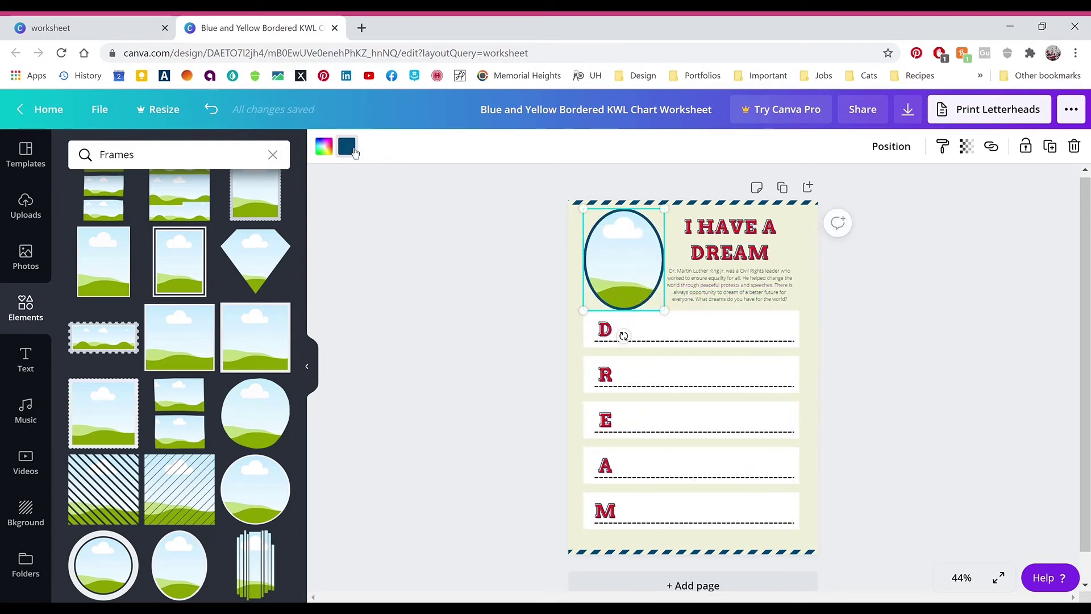
- Recolor the oval frame's border with the darkest default blue, then shrink the frame slightly and center it in the space beside the title
left_click(346, 147)
left_click(276, 431)
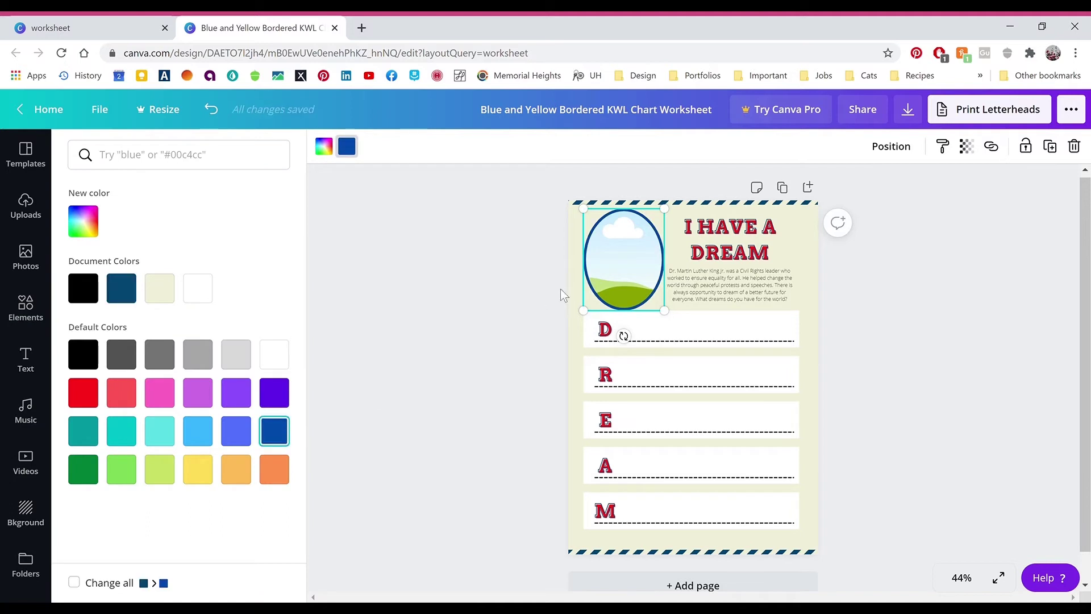
left_click_drag(671, 320, 663, 310)
left_click_drag(640, 271, 641, 270)
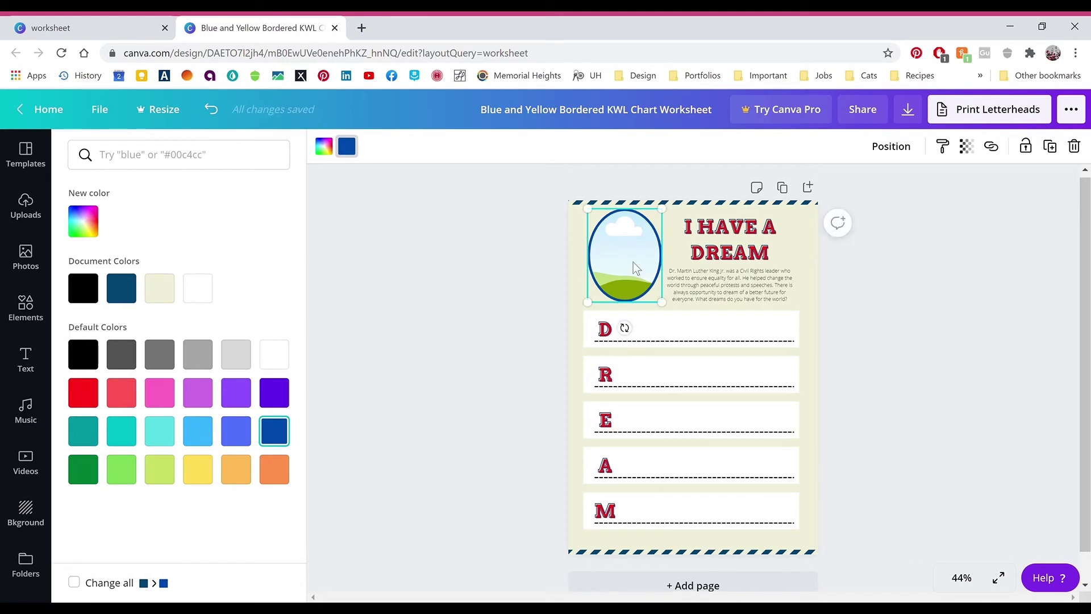
key("Down")
key("Down")
key("Down")
key("Down")
key("Down")
left_click(527, 265)
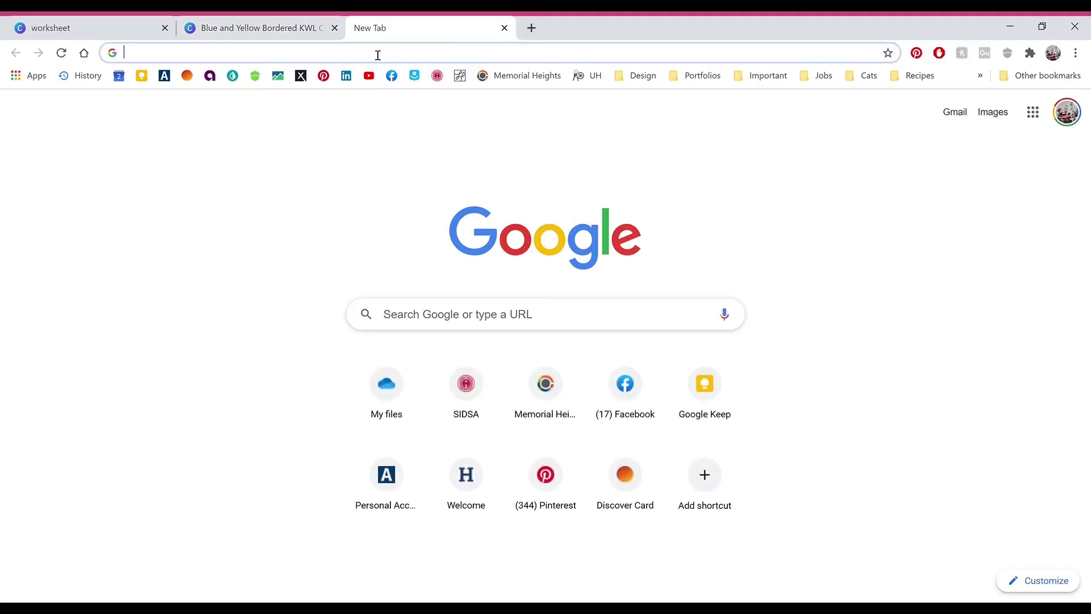
- Search Google in a new browser tab for "martin luther king jr"
type("martin")
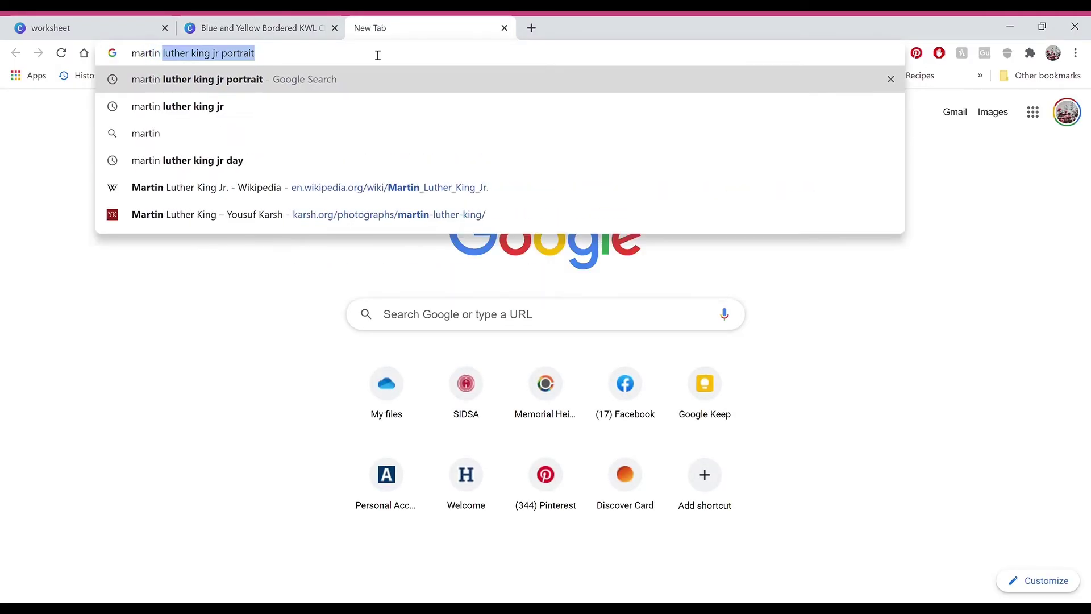
type(" luther kilng")
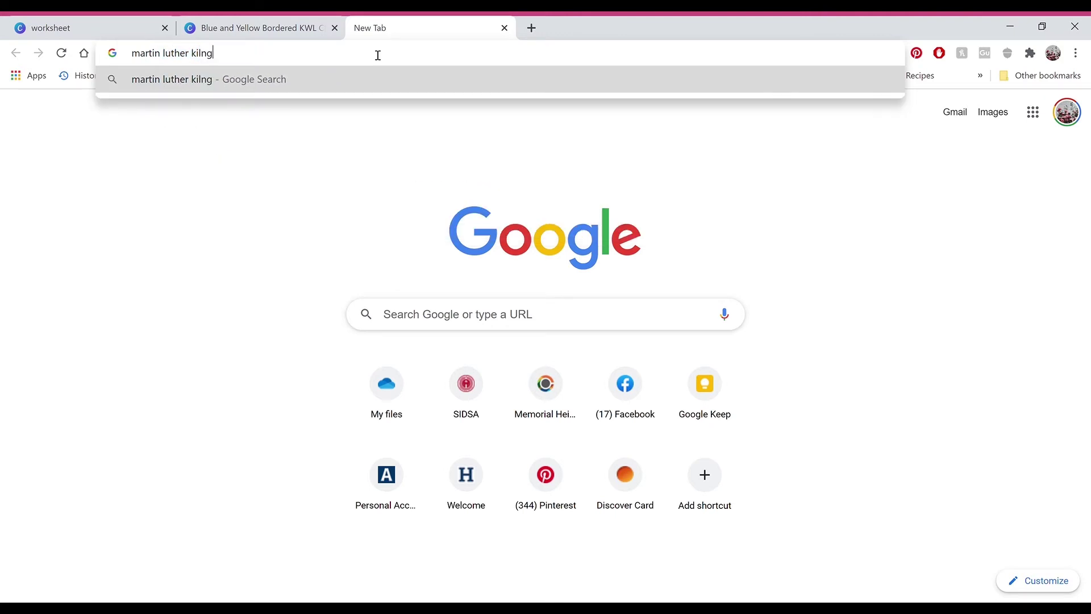
key("BackSpace")
key("BackSpace")
key("BackSpace")
type("ng ")
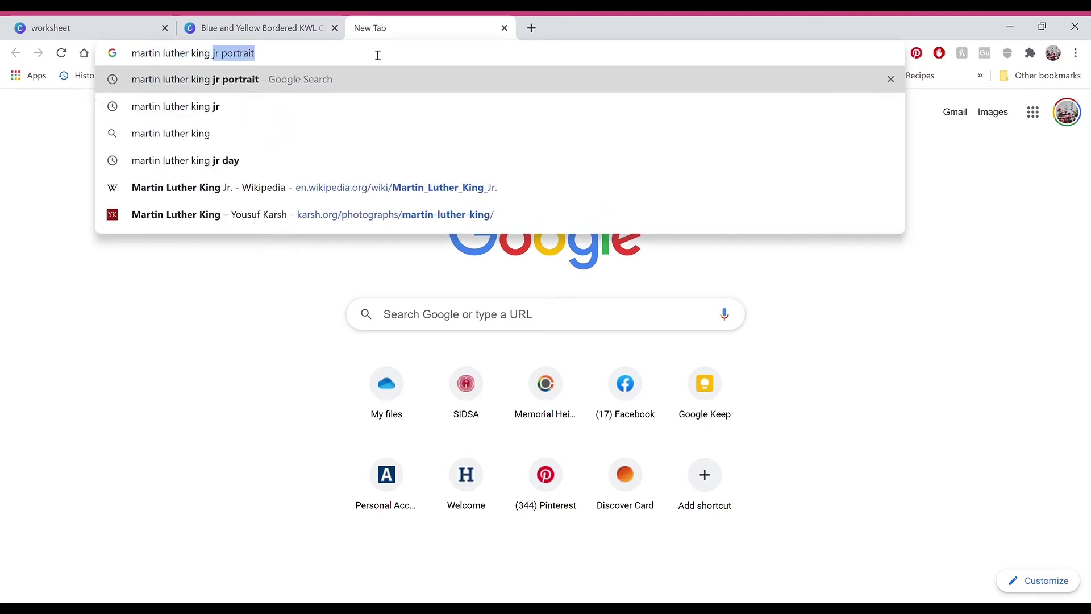
type("jr")
key("Return")
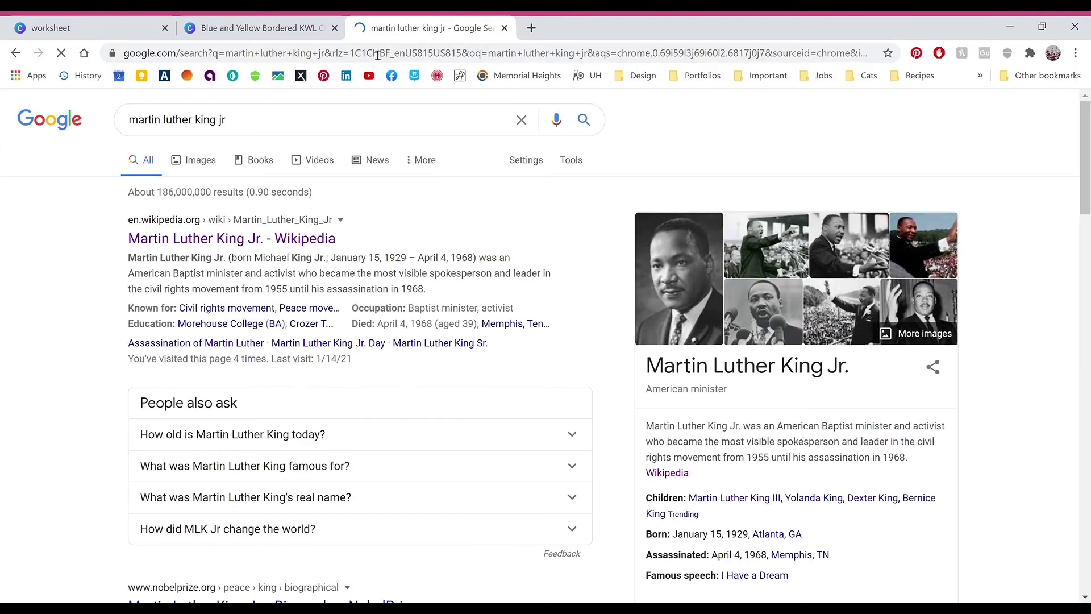
- Switch the search to image results and open the usage rights filter
left_click(194, 165)
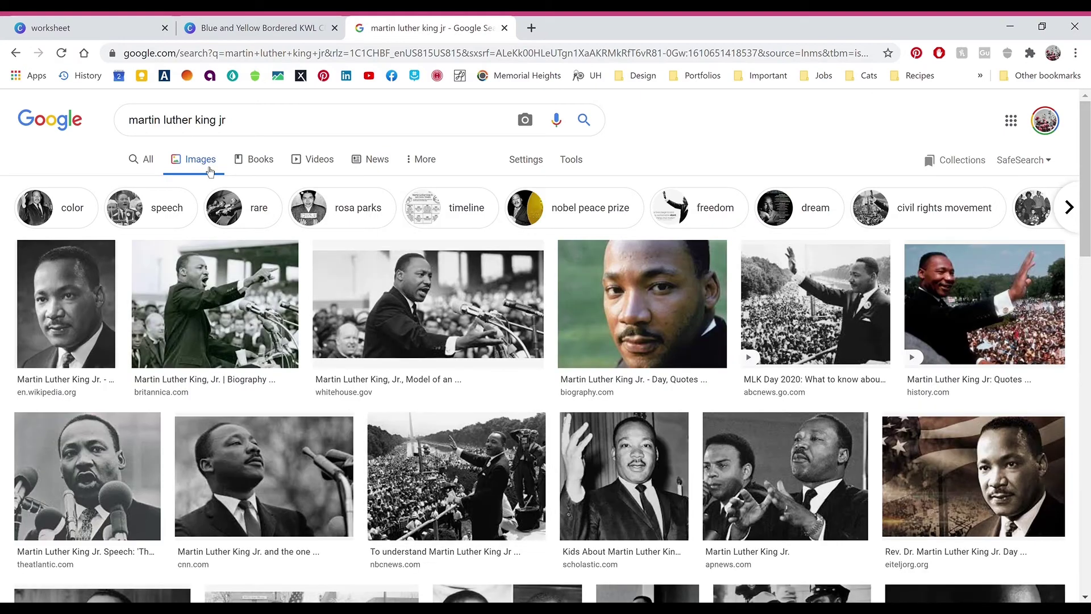
left_click(576, 167)
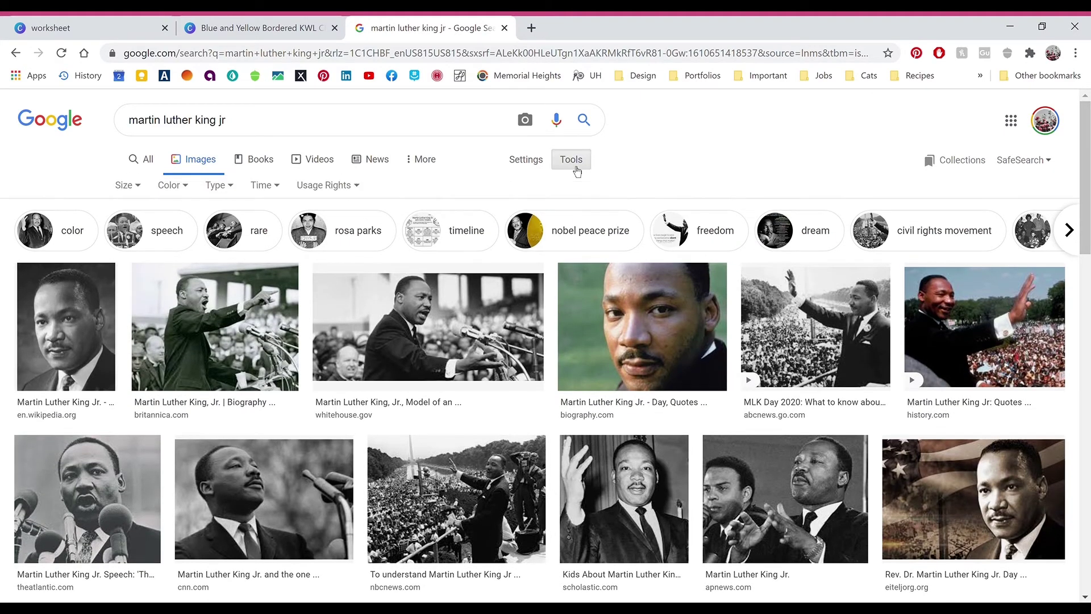
left_click(355, 197)
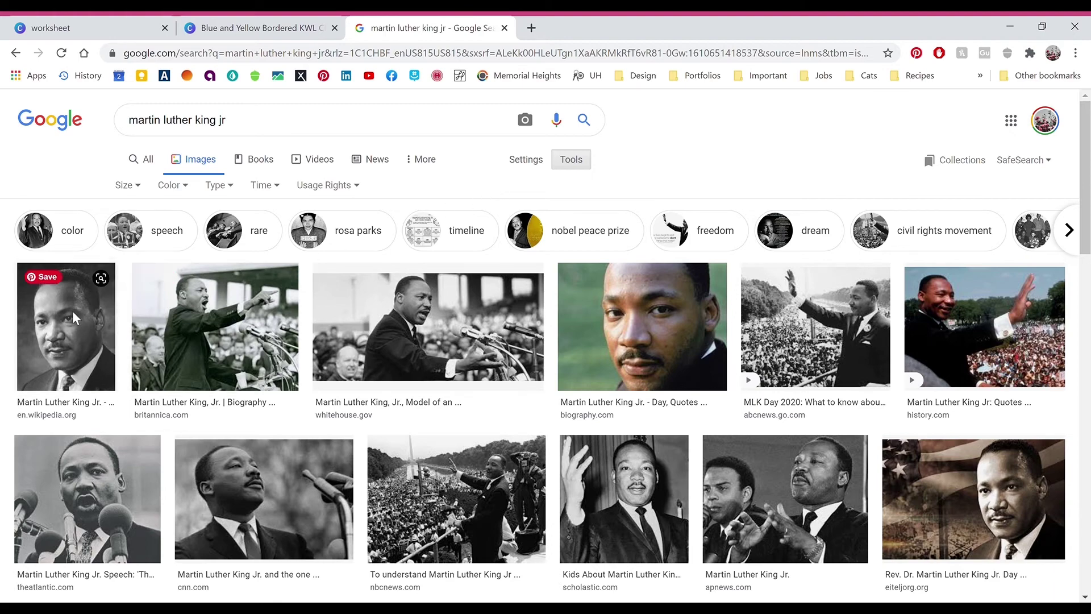
- Open the Wikipedia portrait's source file page and examine its summary and licensing information
left_click(79, 364)
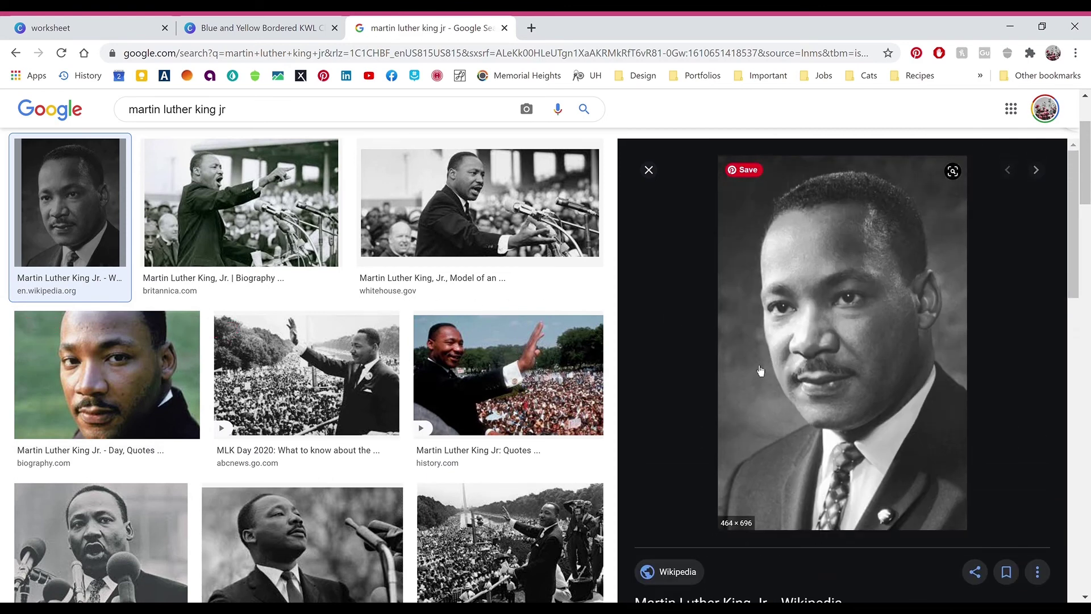
left_click(840, 330)
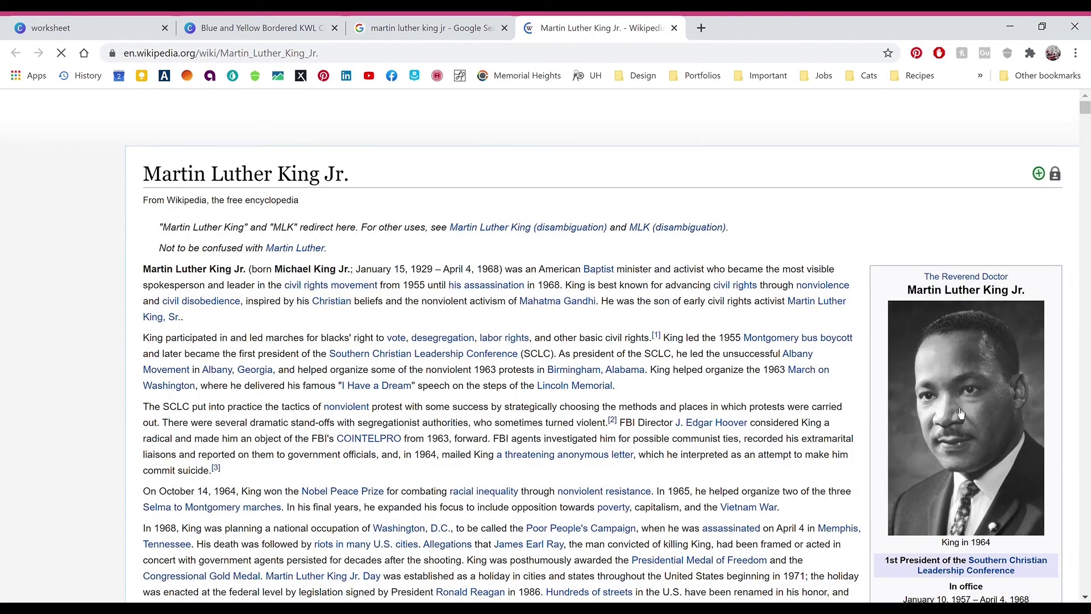
left_click(960, 413)
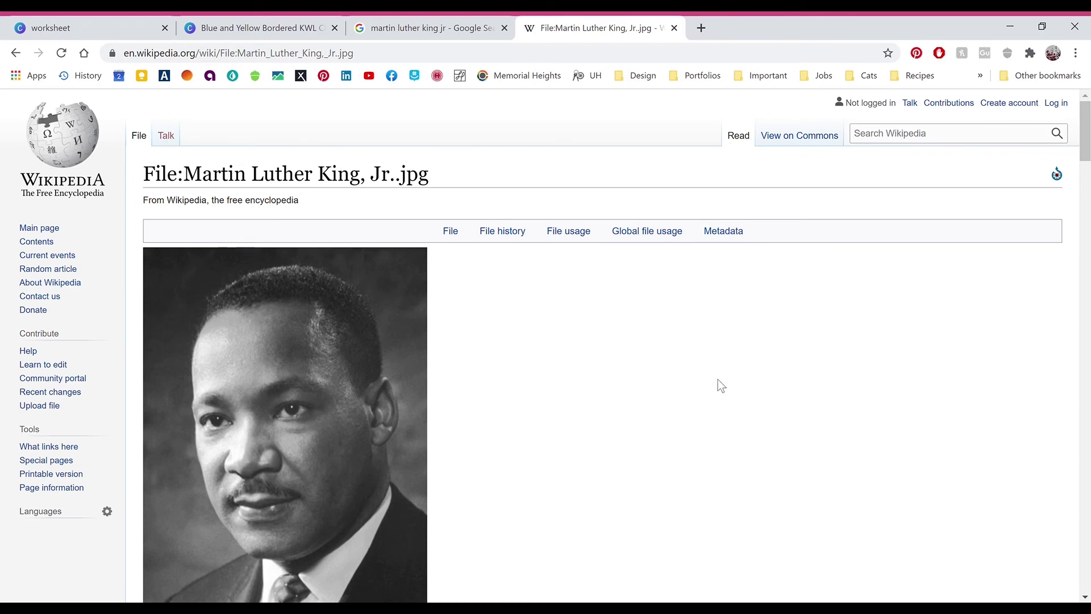
scroll(718, 382, "down", 7)
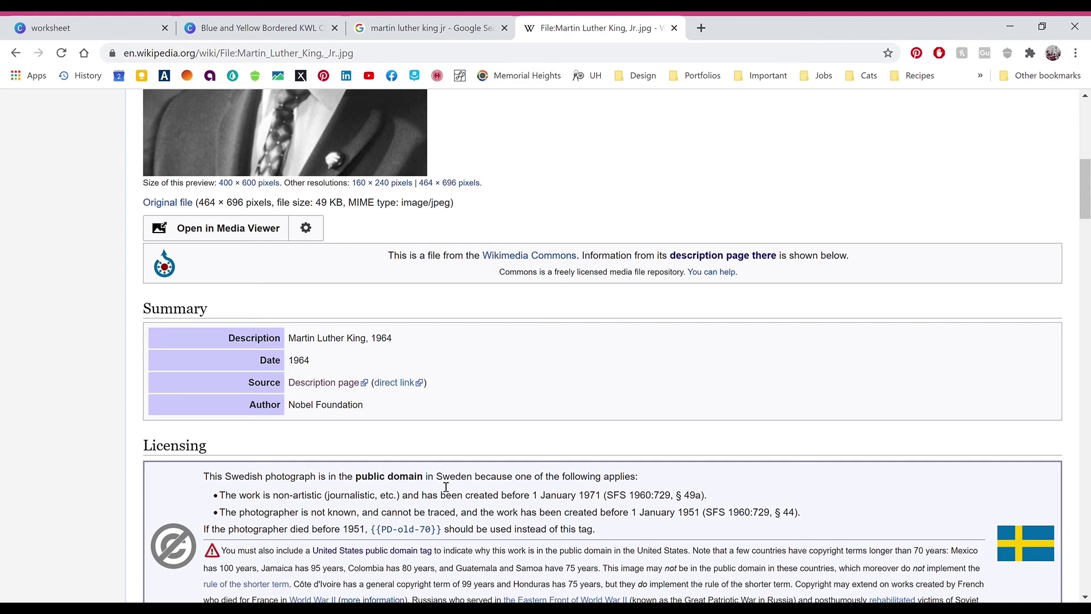
scroll(446, 487, "up", 7)
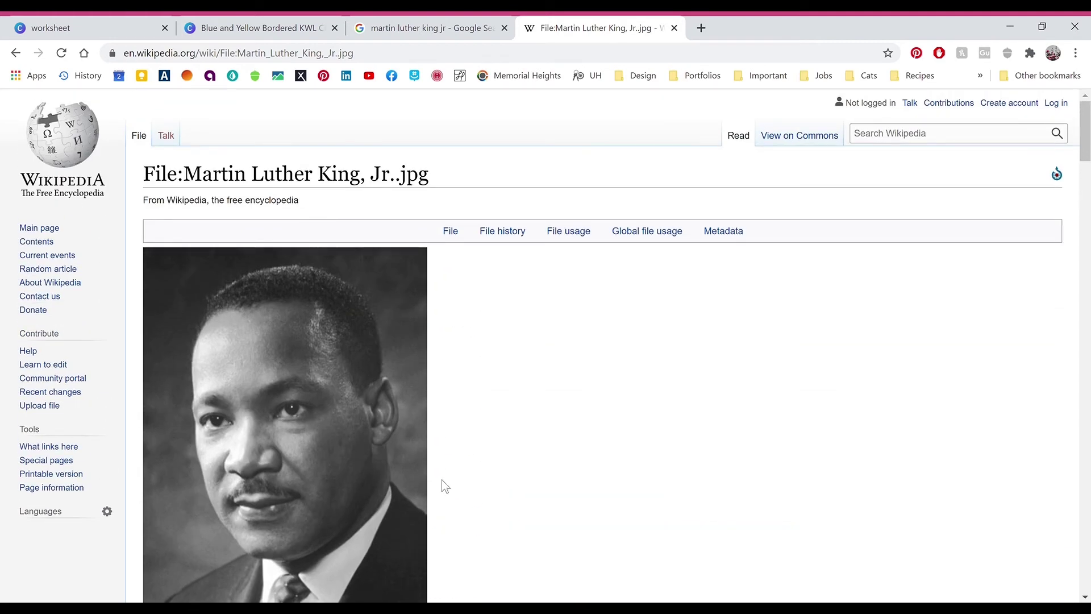
- Return to the Google image results, search for "martin luther king jr portrait" and browse the pictures
left_click(439, 29)
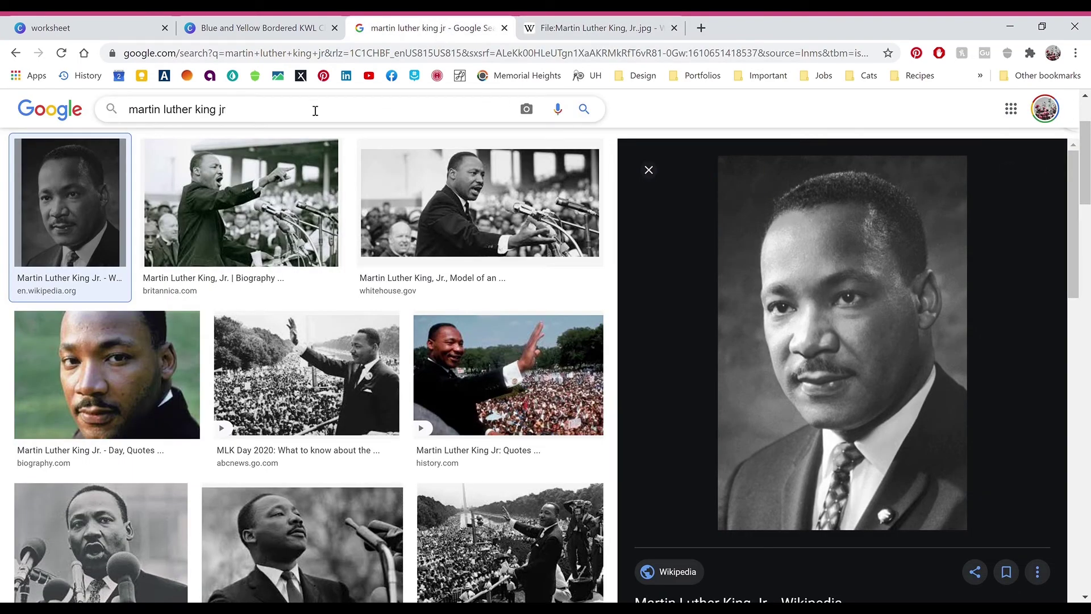
type("portrait")
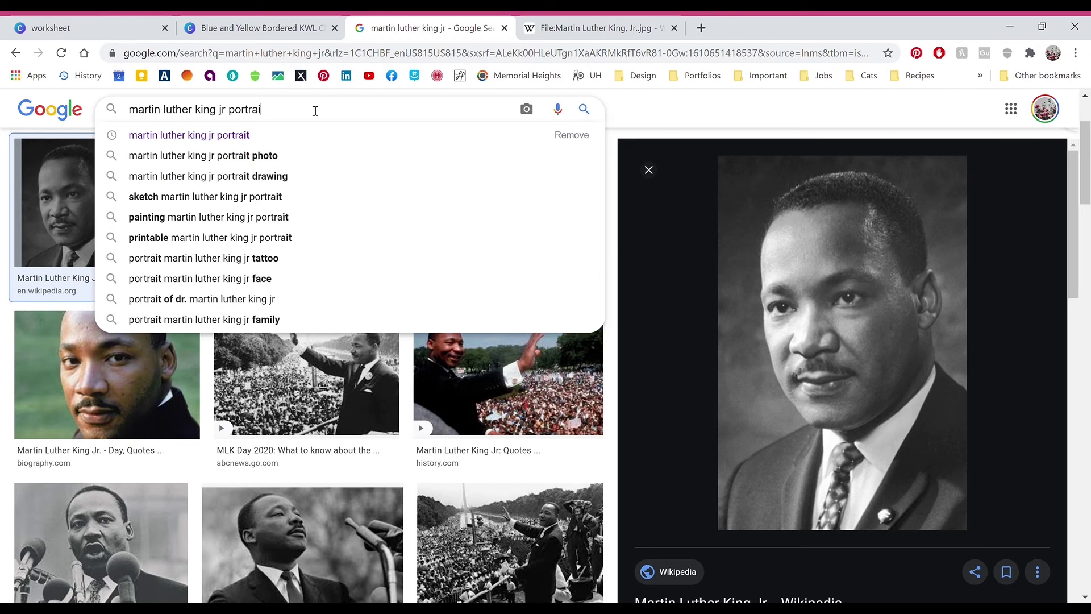
key("Return")
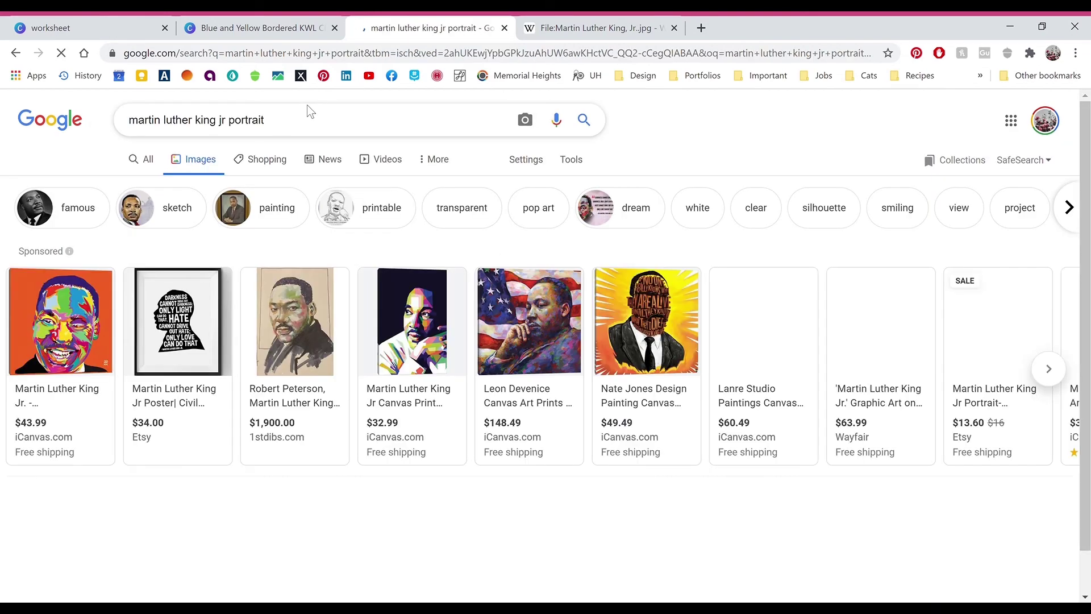
scroll(575, 313, "down", 10)
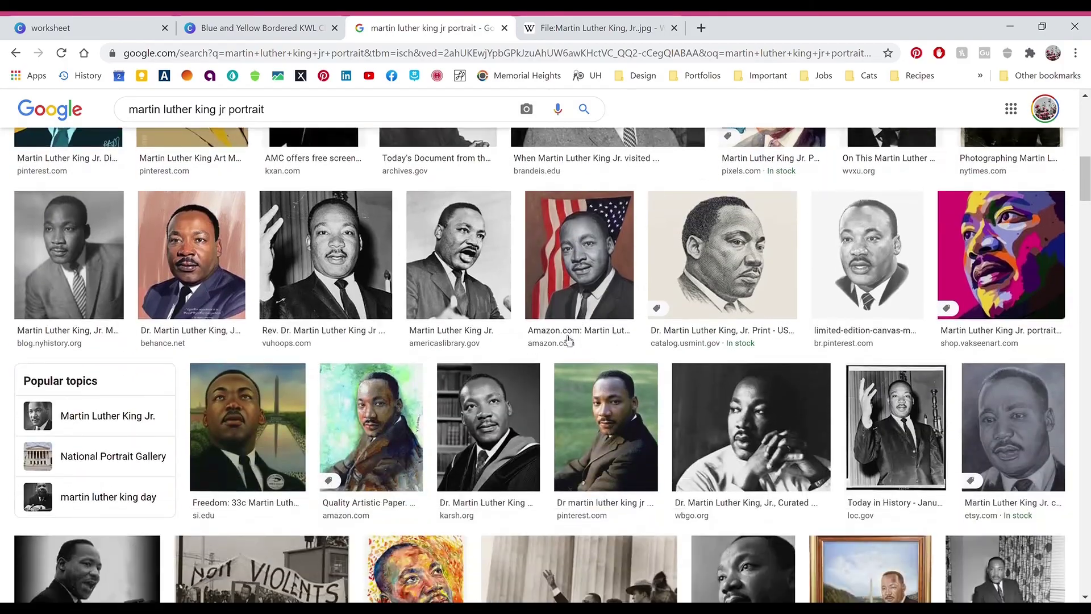
- Examine the license details of the karsh.org portrait and look through its source page for usage information
left_click(489, 415)
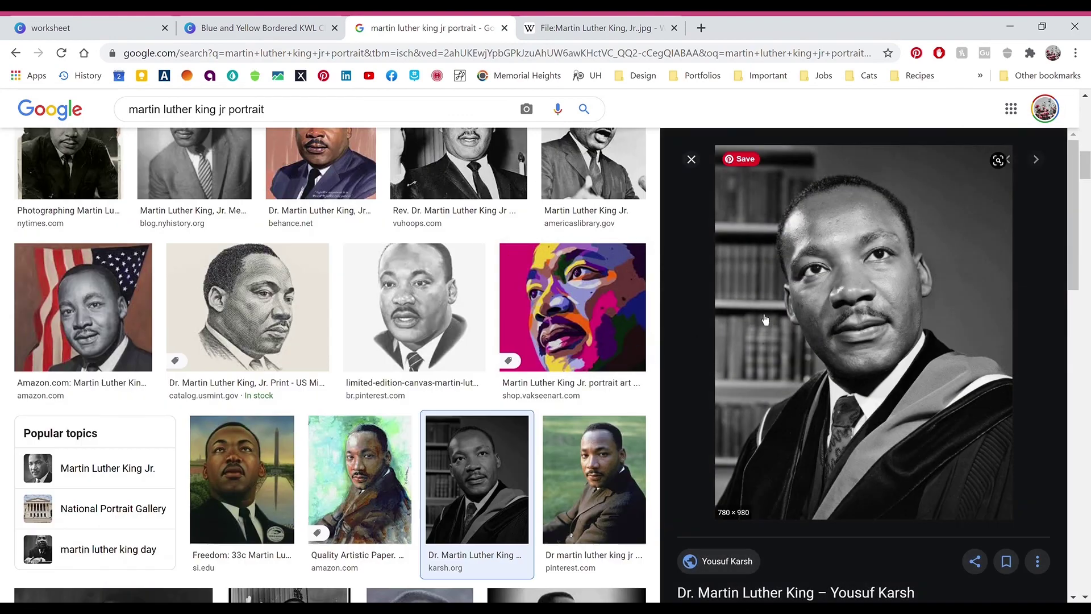
scroll(765, 317, "down", 3)
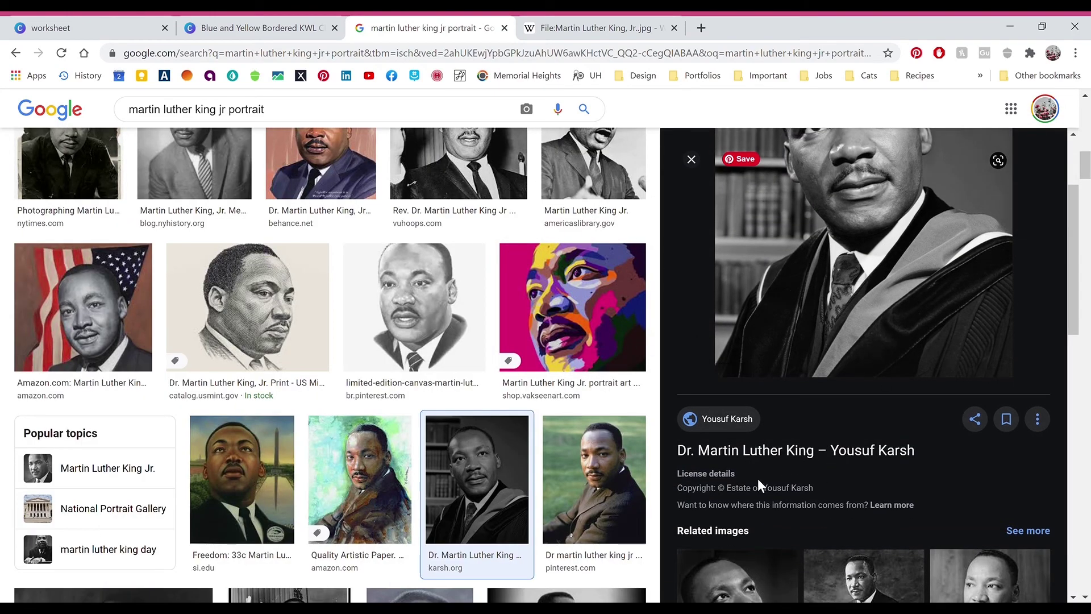
left_click(845, 276)
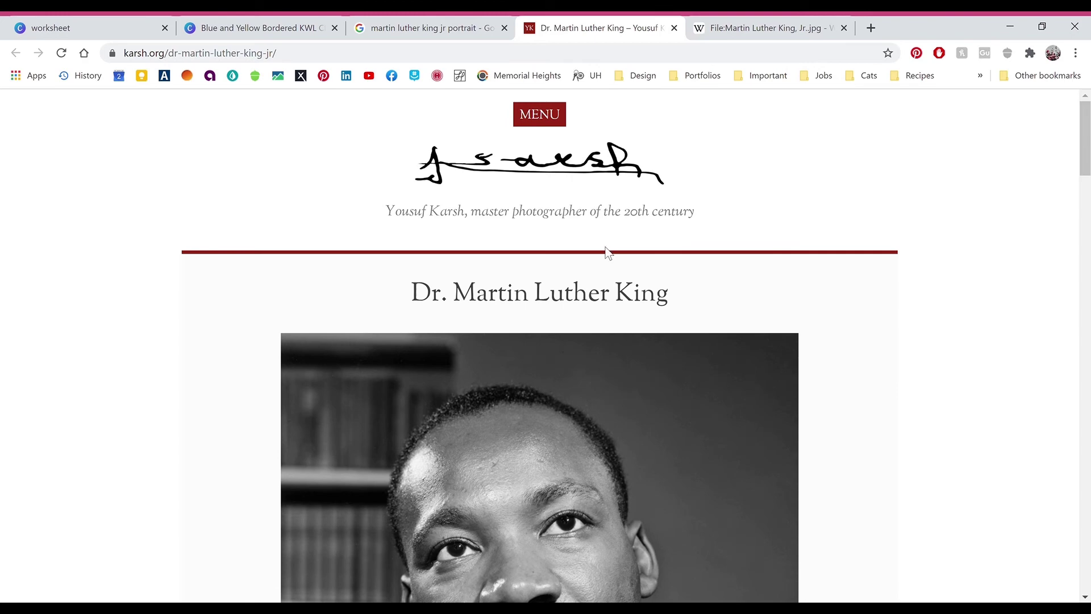
scroll(619, 253, "down", 4)
scroll(634, 254, "down", 8)
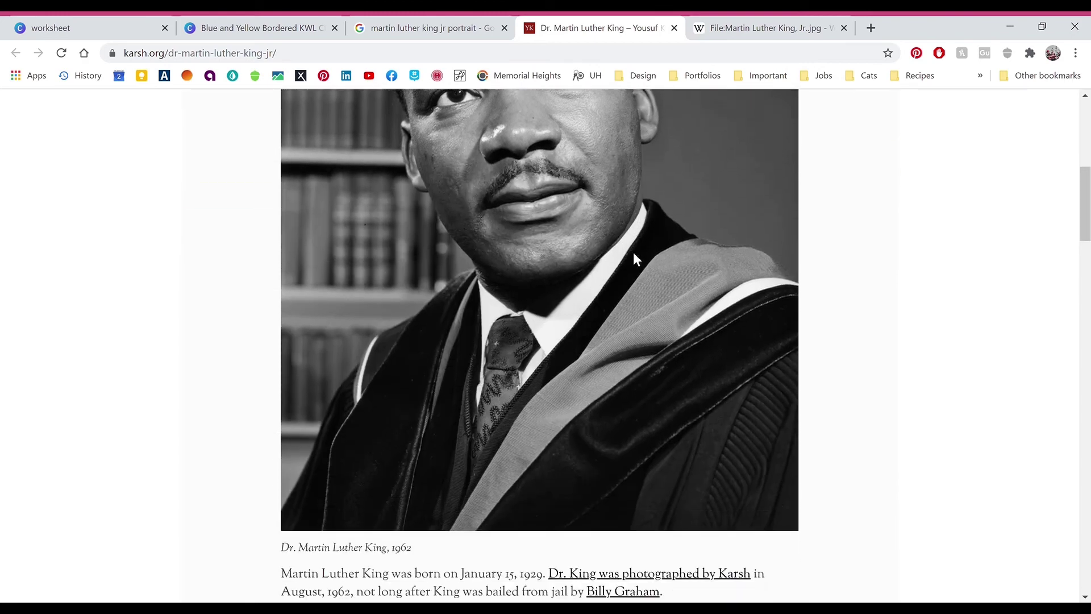
scroll(634, 254, "down", 4)
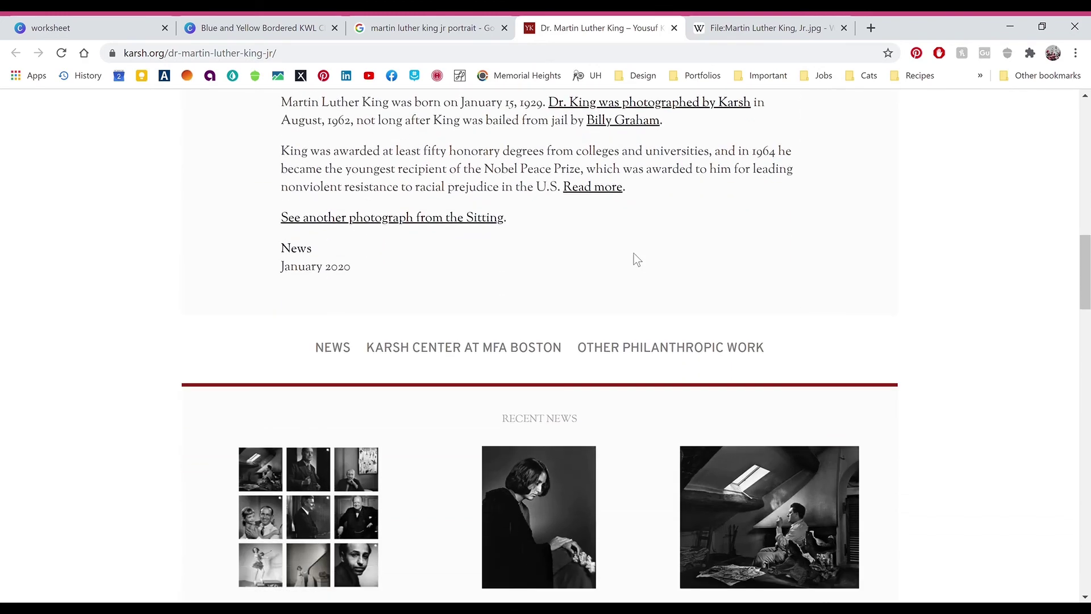
- Open the karsh.org frequently asked questions and read the "Can I use a Karsh image?" page on copyright, free use and alterations
scroll(633, 253, "down", 9)
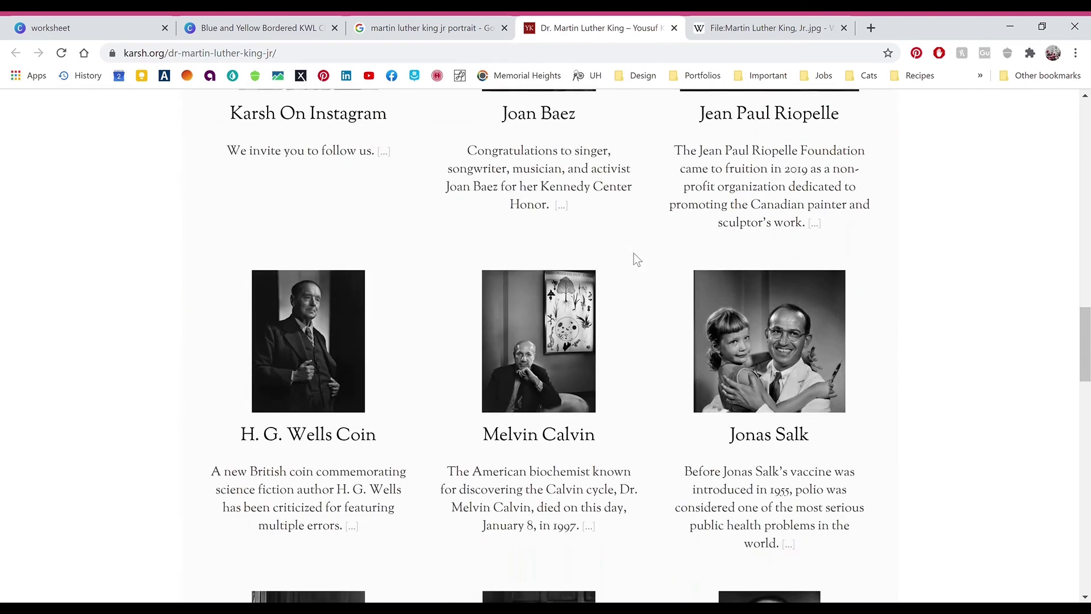
scroll(634, 254, "down", 10)
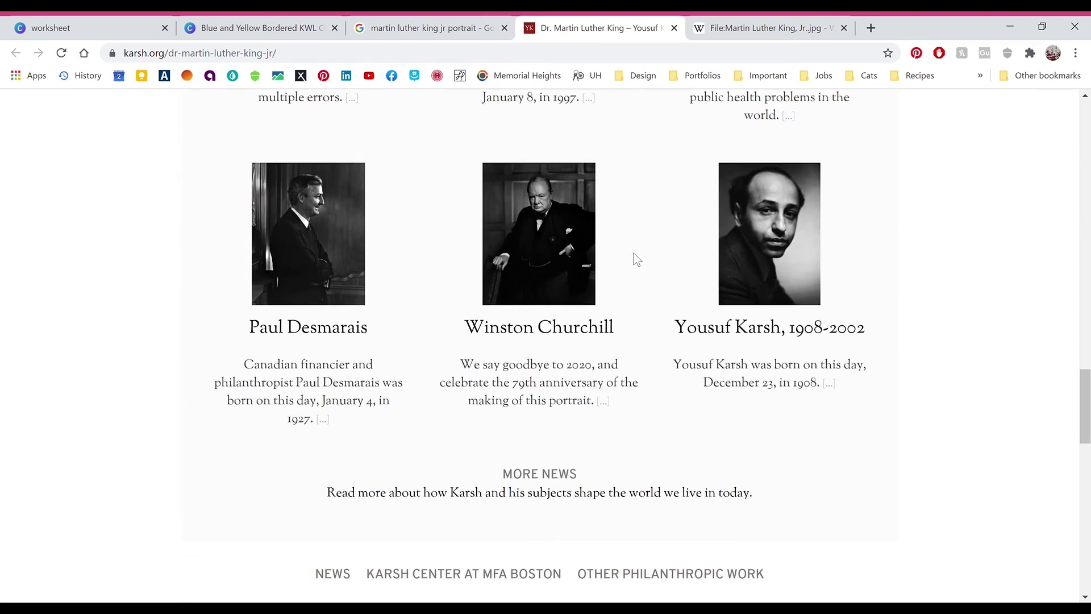
scroll(633, 253, "down", 4)
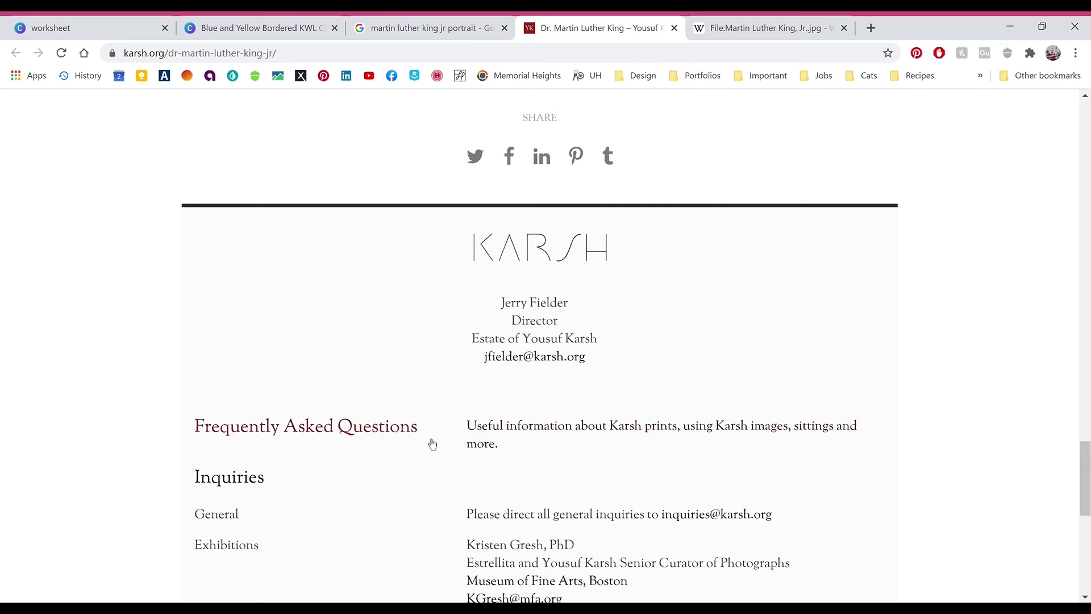
left_click(529, 435)
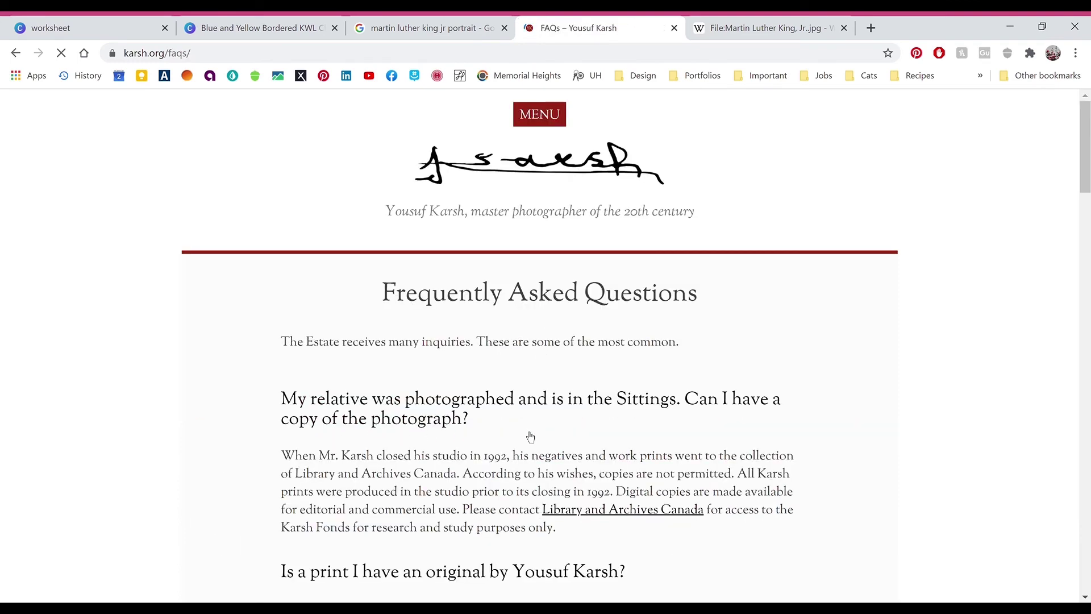
scroll(520, 433, "down", 5)
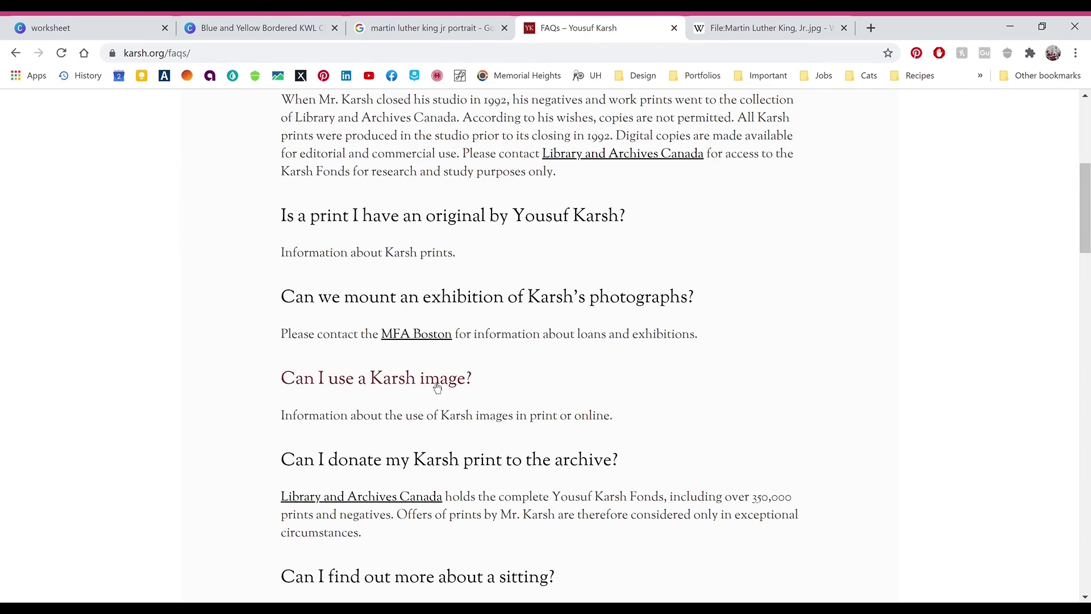
left_click(409, 391)
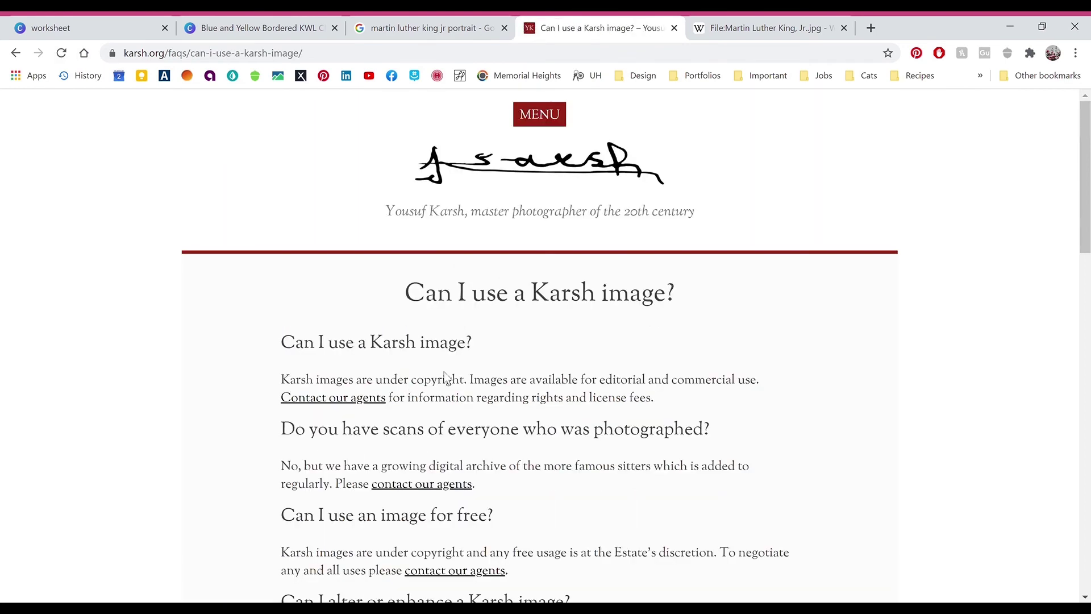
scroll(677, 326, "down", 3)
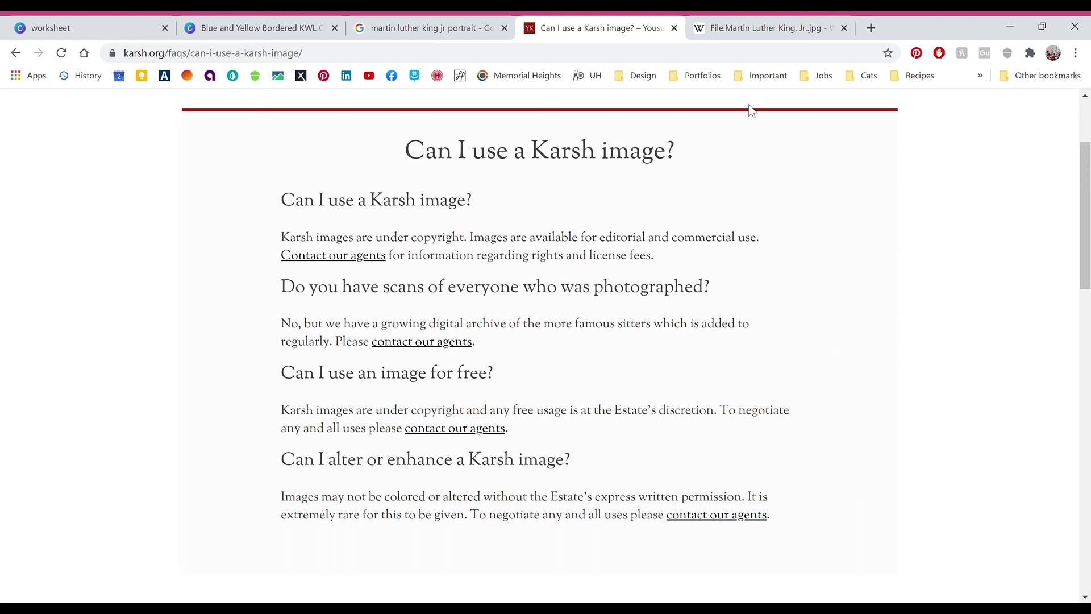
- Return to the Wikipedia file page of the Martin Luther King, Jr. portrait and view the full image preview
left_click(756, 28)
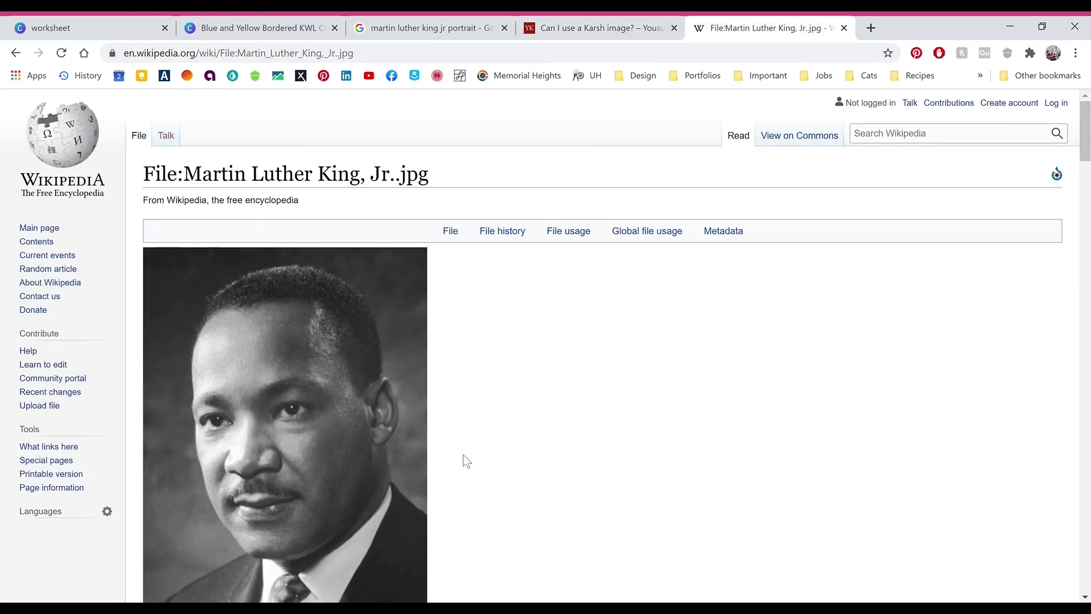
scroll(467, 453, "down", 1)
scroll(468, 452, "down", 1)
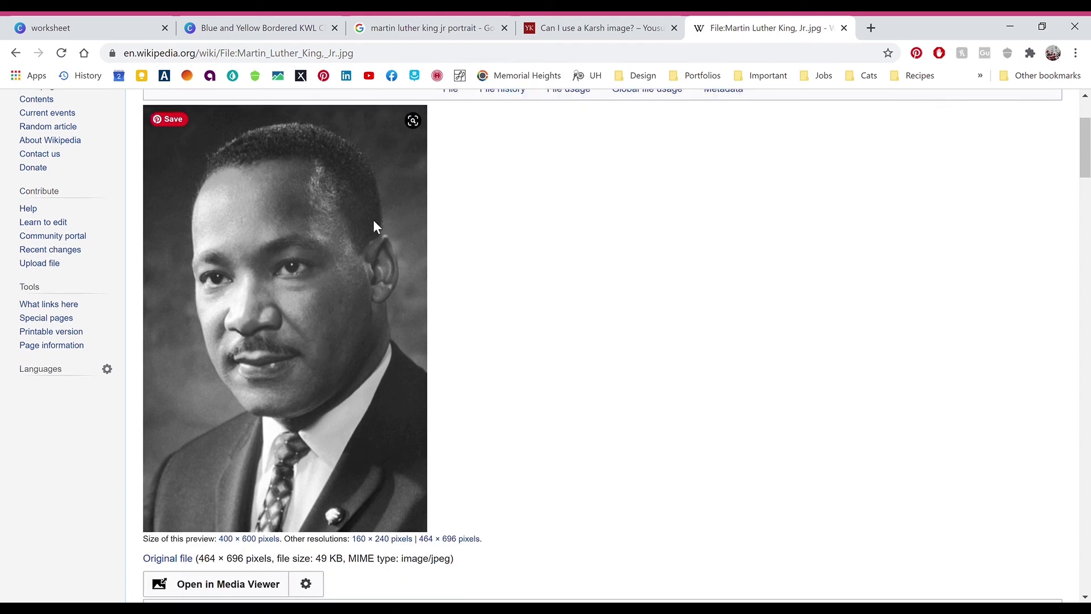
- Switch back to the worksheet design in Canva and collapse the uploads list to review the whole page
left_click(288, 38)
left_click(635, 244)
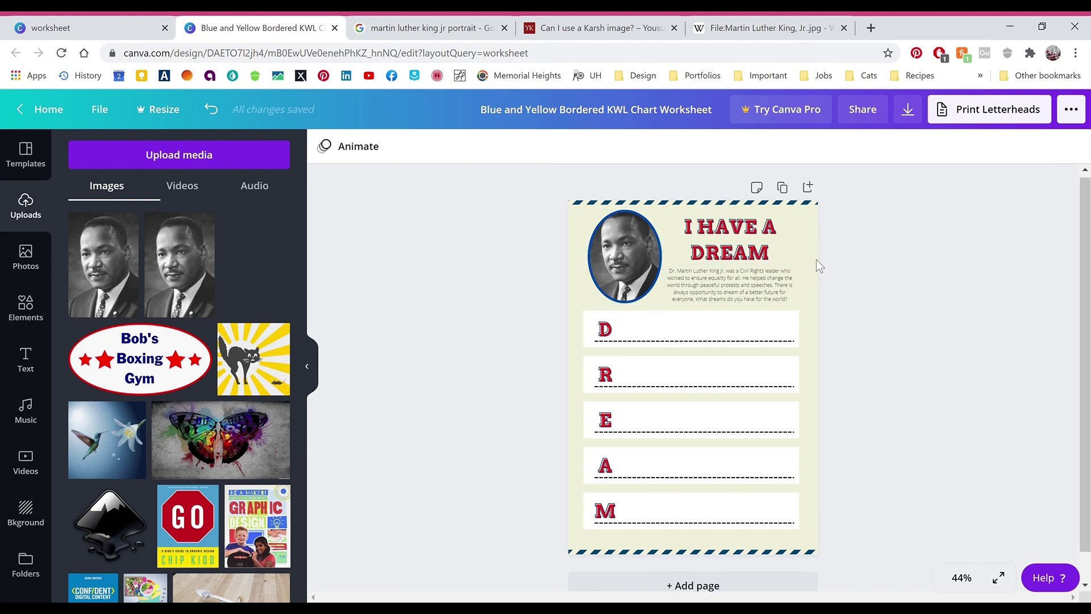
left_click(307, 366)
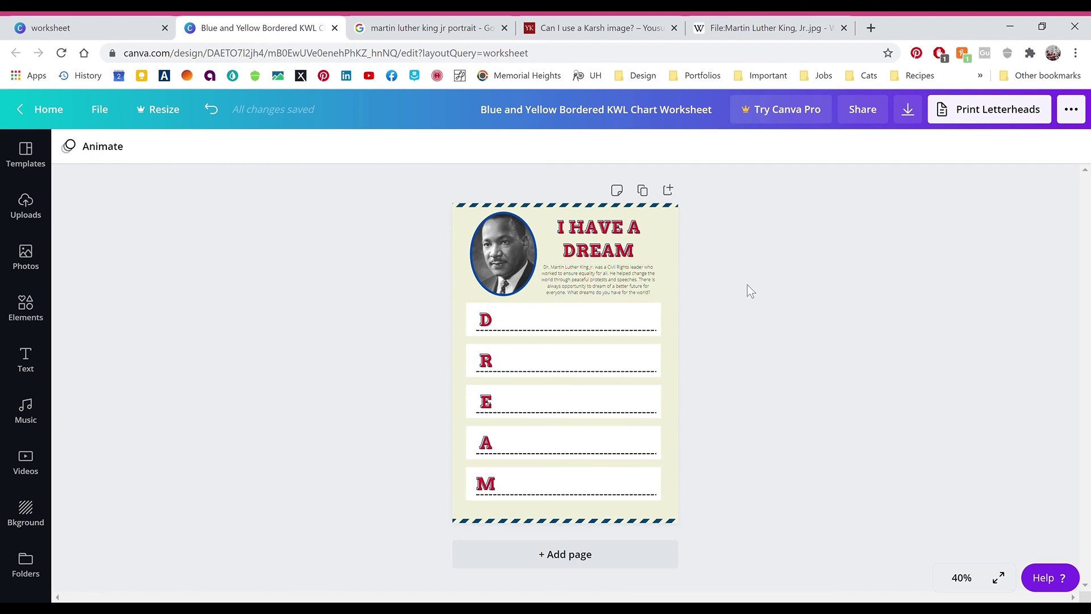